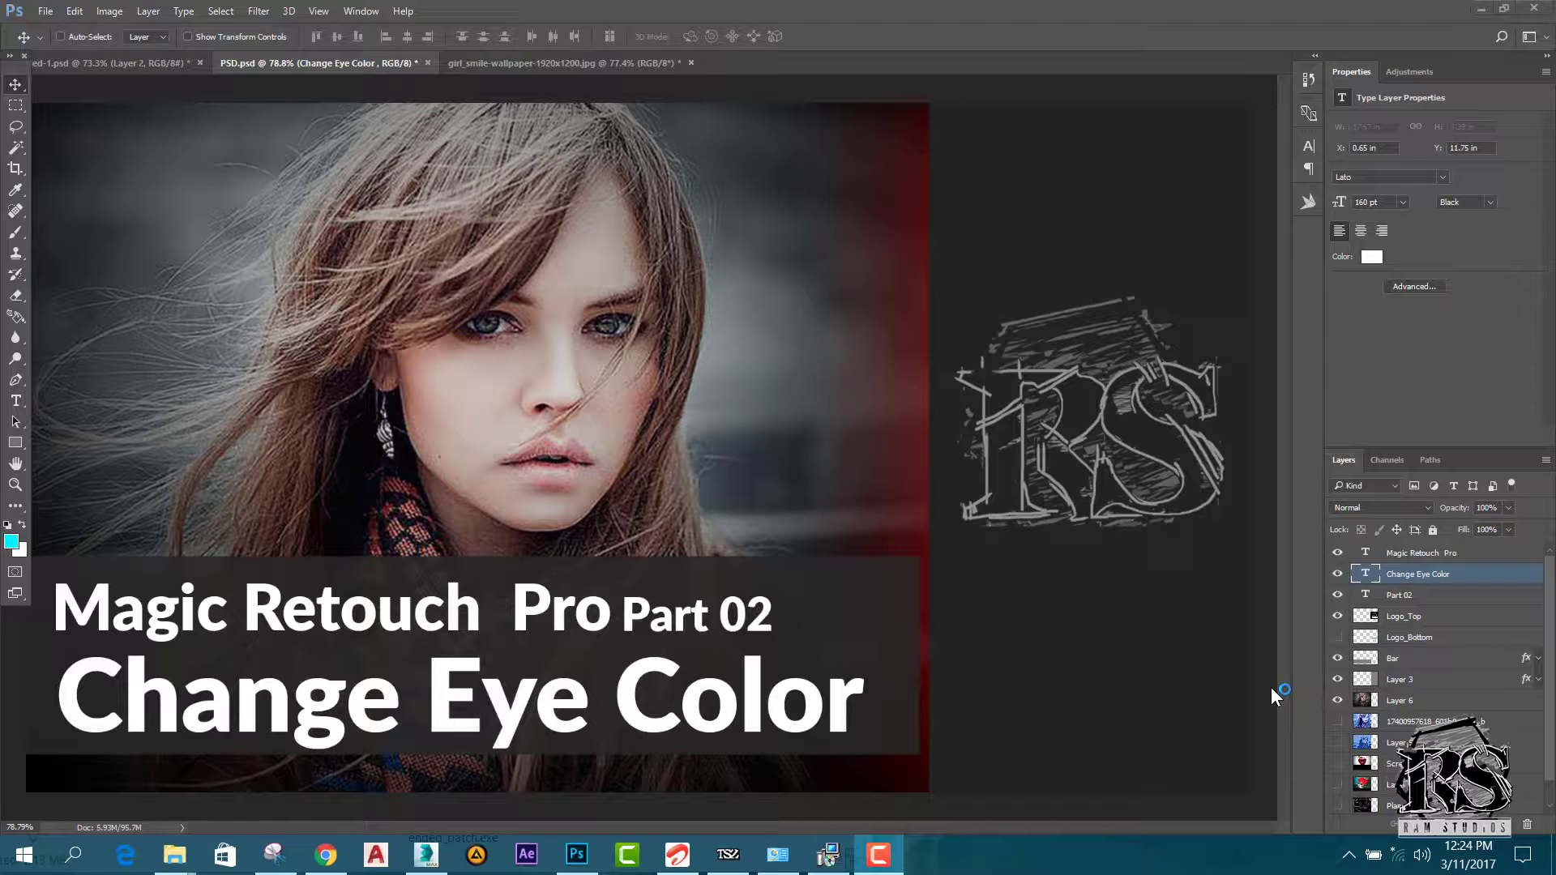
Switch to the girl_smile-wallpaper-1920x1200.jpg photo, fit it on screen and zoom around the face.
{"action": "left_click", "coordinate": [484, 67]}
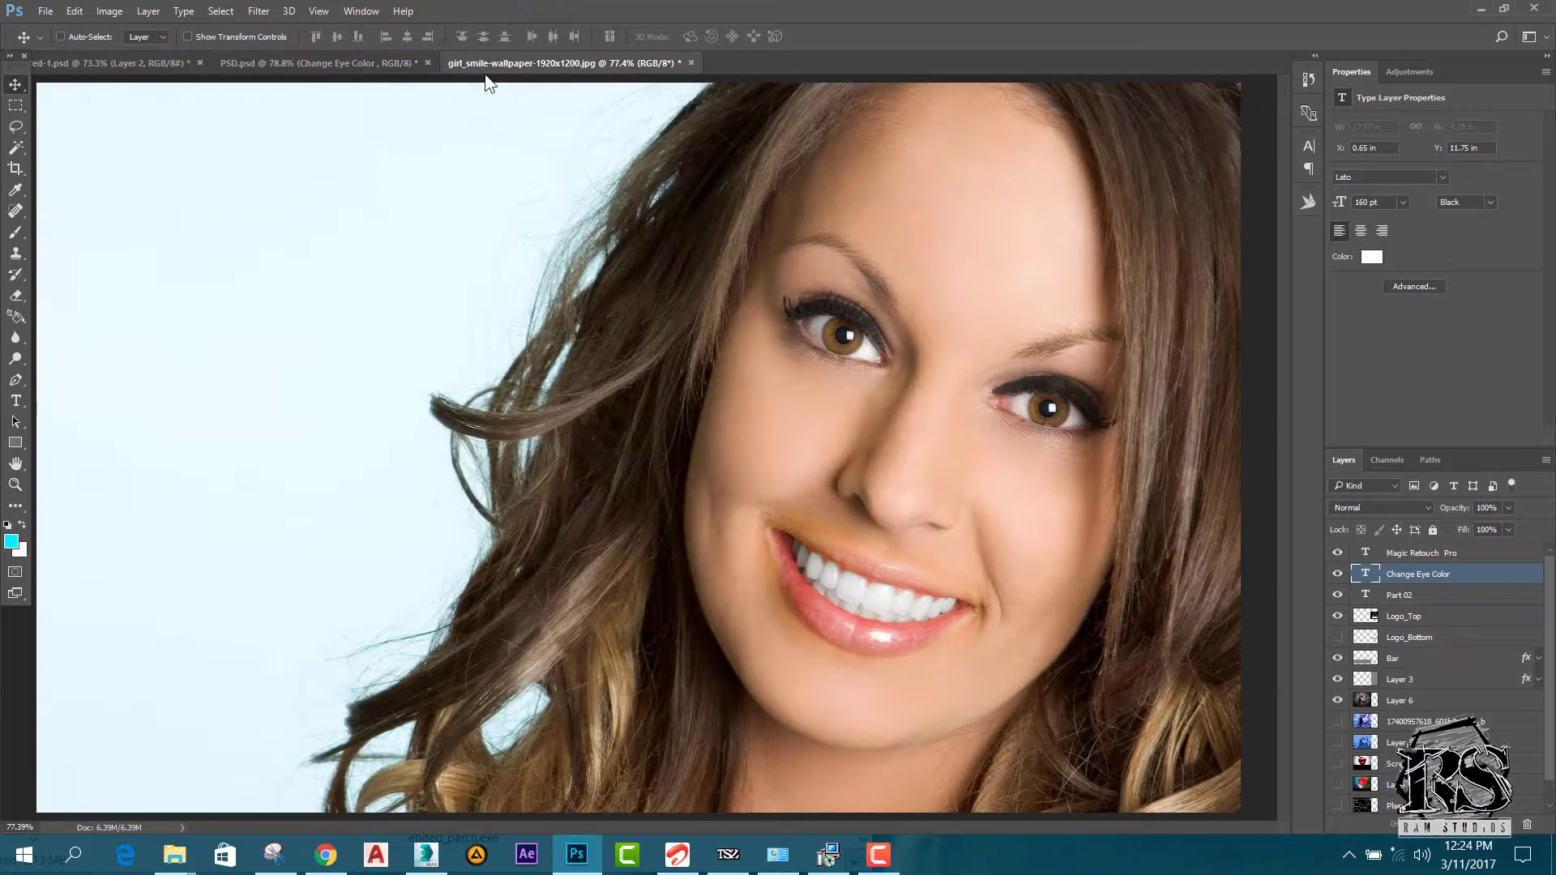
{"action": "key", "text": "ctrl+0"}
{"action": "scroll", "coordinate": [573, 375], "scroll_direction": "up", "scroll_amount": 1}
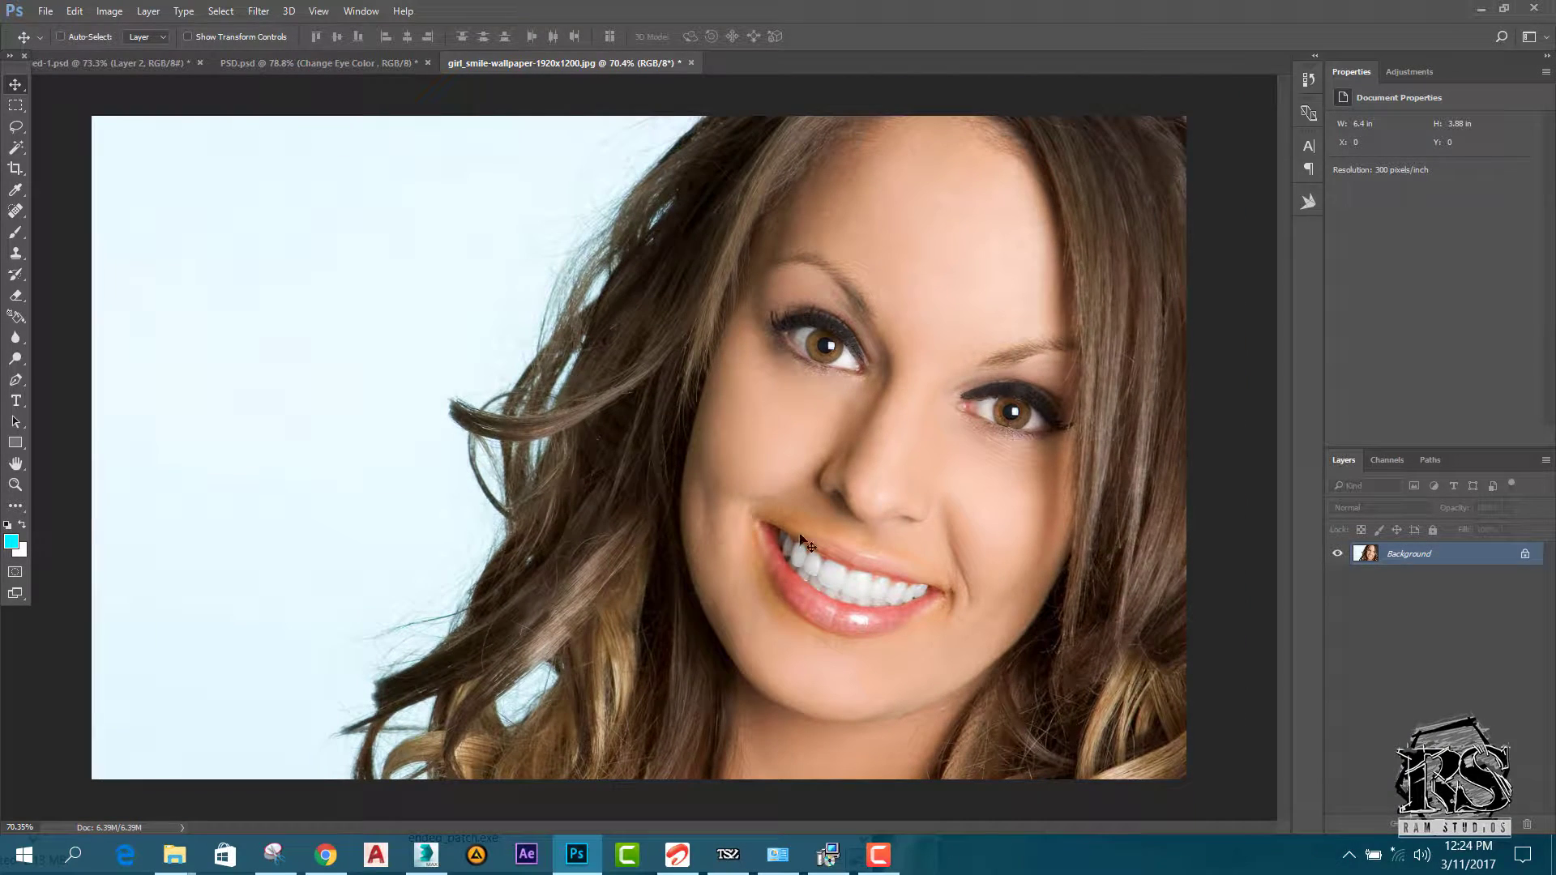
{"action": "scroll", "coordinate": [915, 609], "scroll_direction": "up", "scroll_amount": 3}
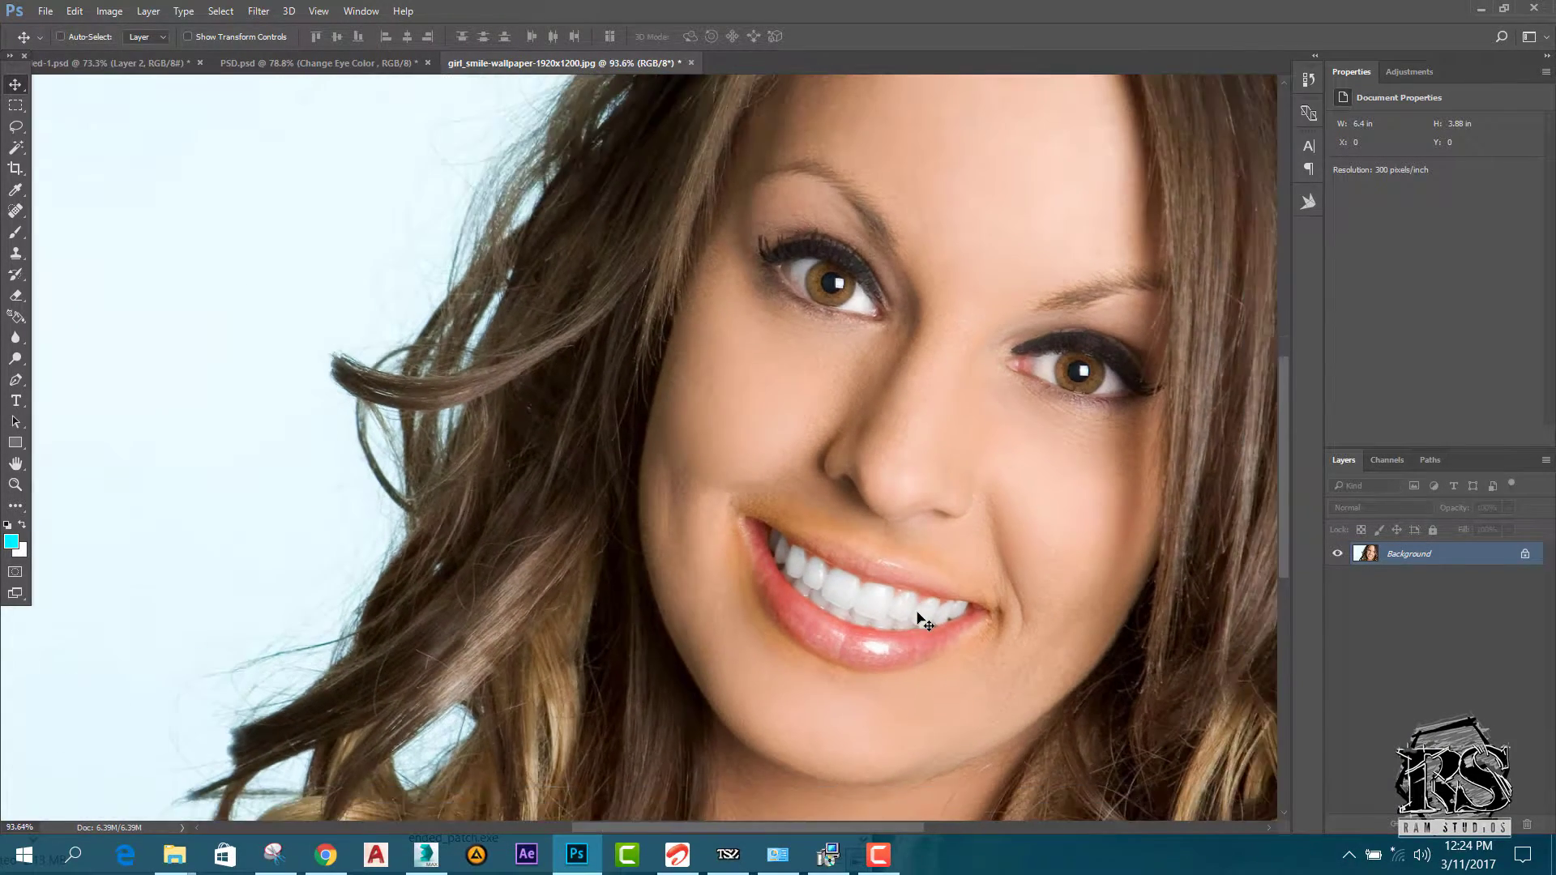
{"action": "scroll", "coordinate": [917, 620], "scroll_direction": "down", "scroll_amount": 2}
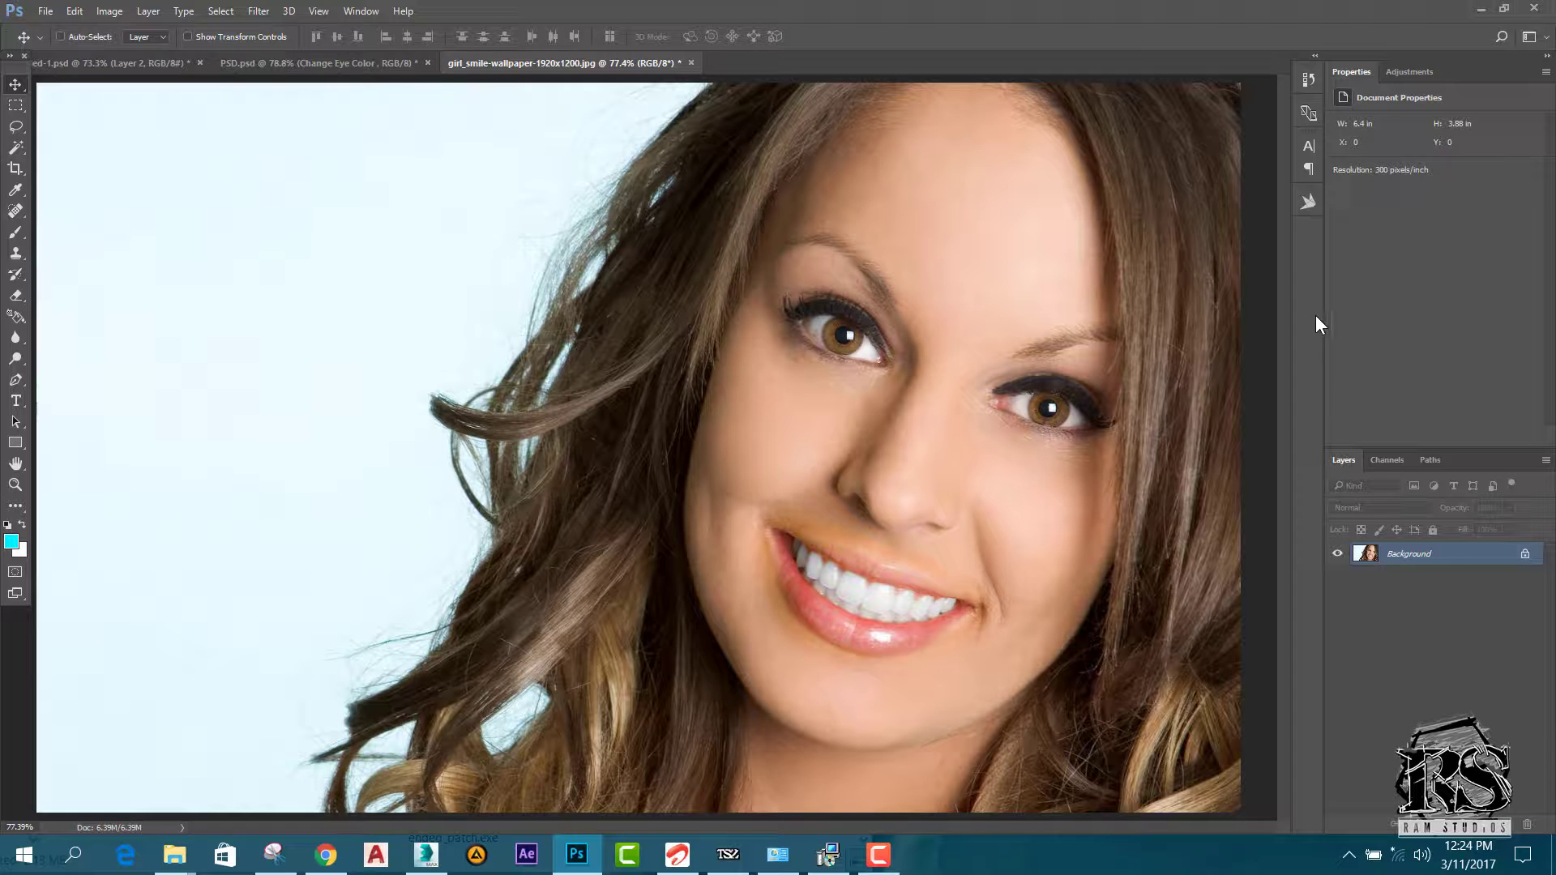
Open Magic Retouch Pro's Retouching tools and go to the Eyes Enhancement page.
{"action": "left_click", "coordinate": [1307, 201]}
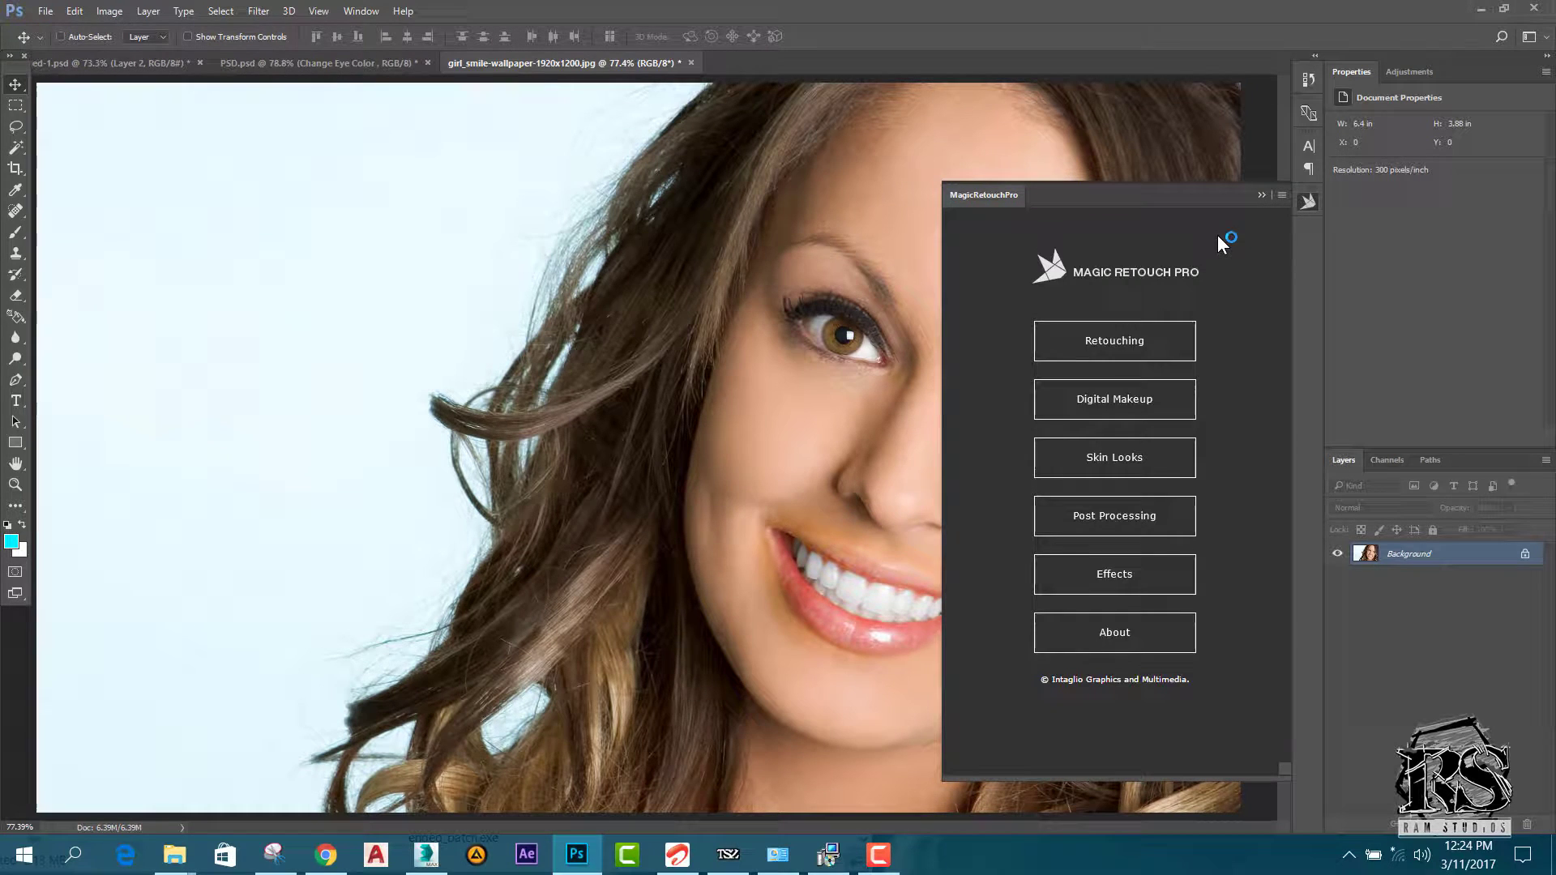
{"action": "left_click", "coordinate": [1137, 347]}
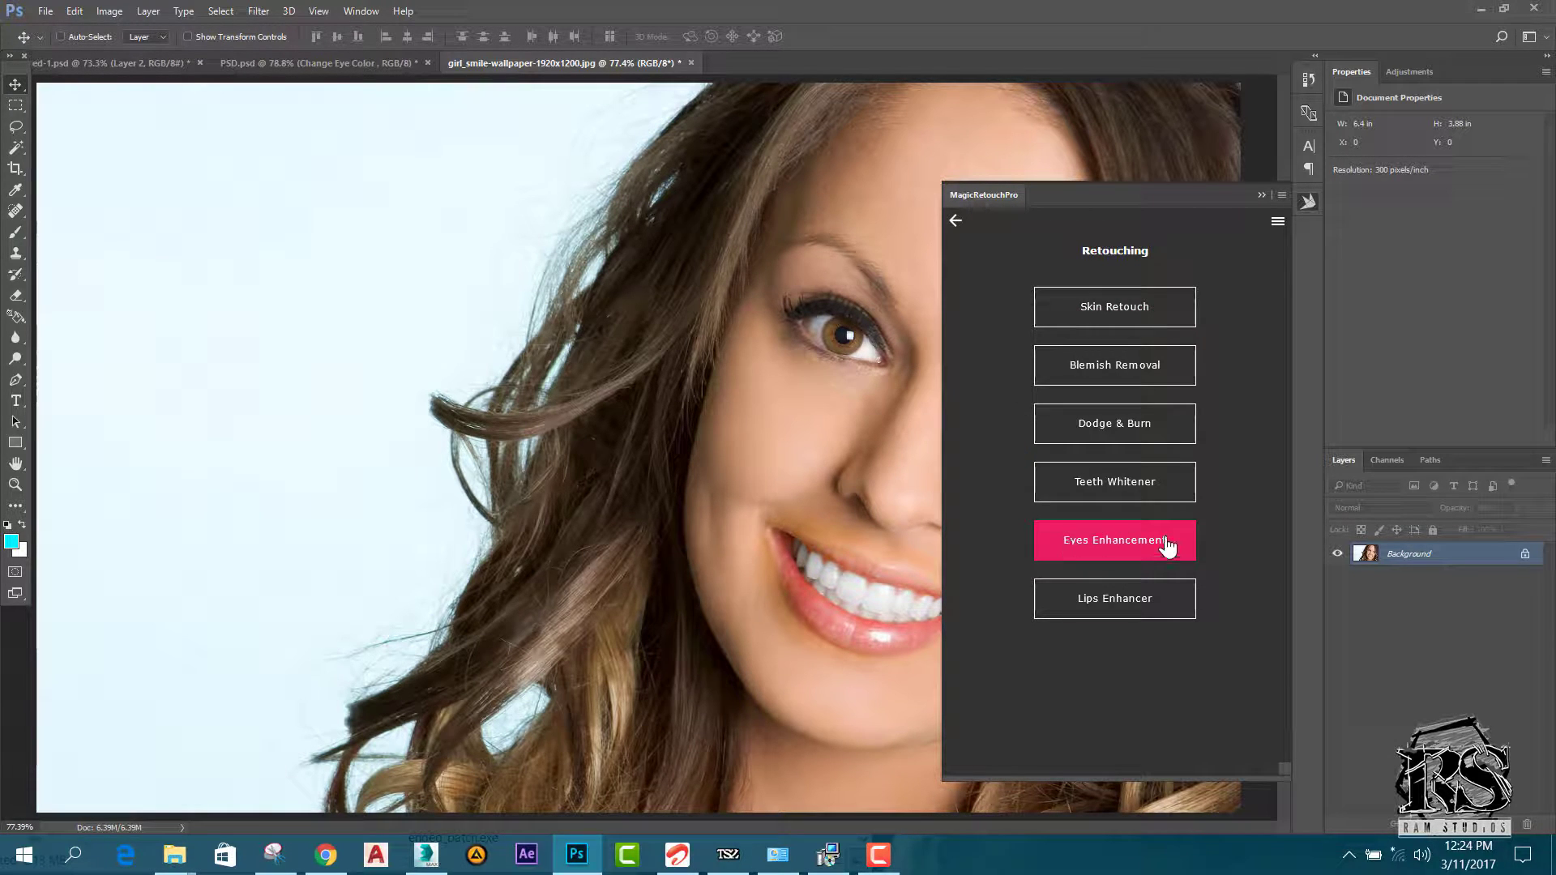
{"action": "left_click", "coordinate": [1099, 547]}
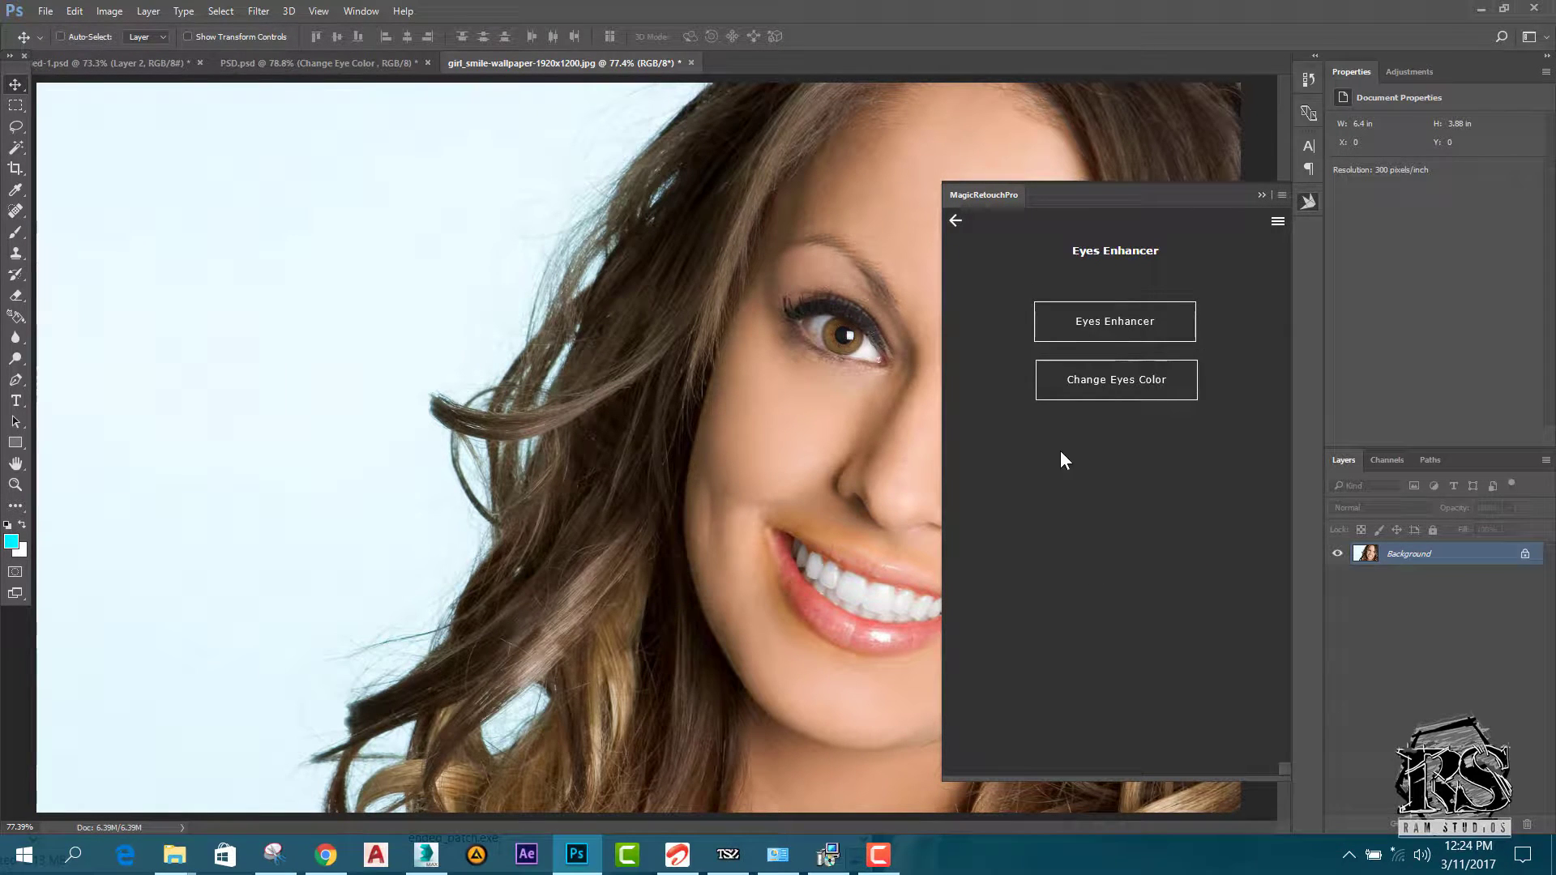
{"action": "left_click", "coordinate": [1135, 377]}
{"action": "scroll", "coordinate": [936, 381], "scroll_direction": "up", "scroll_amount": 6}
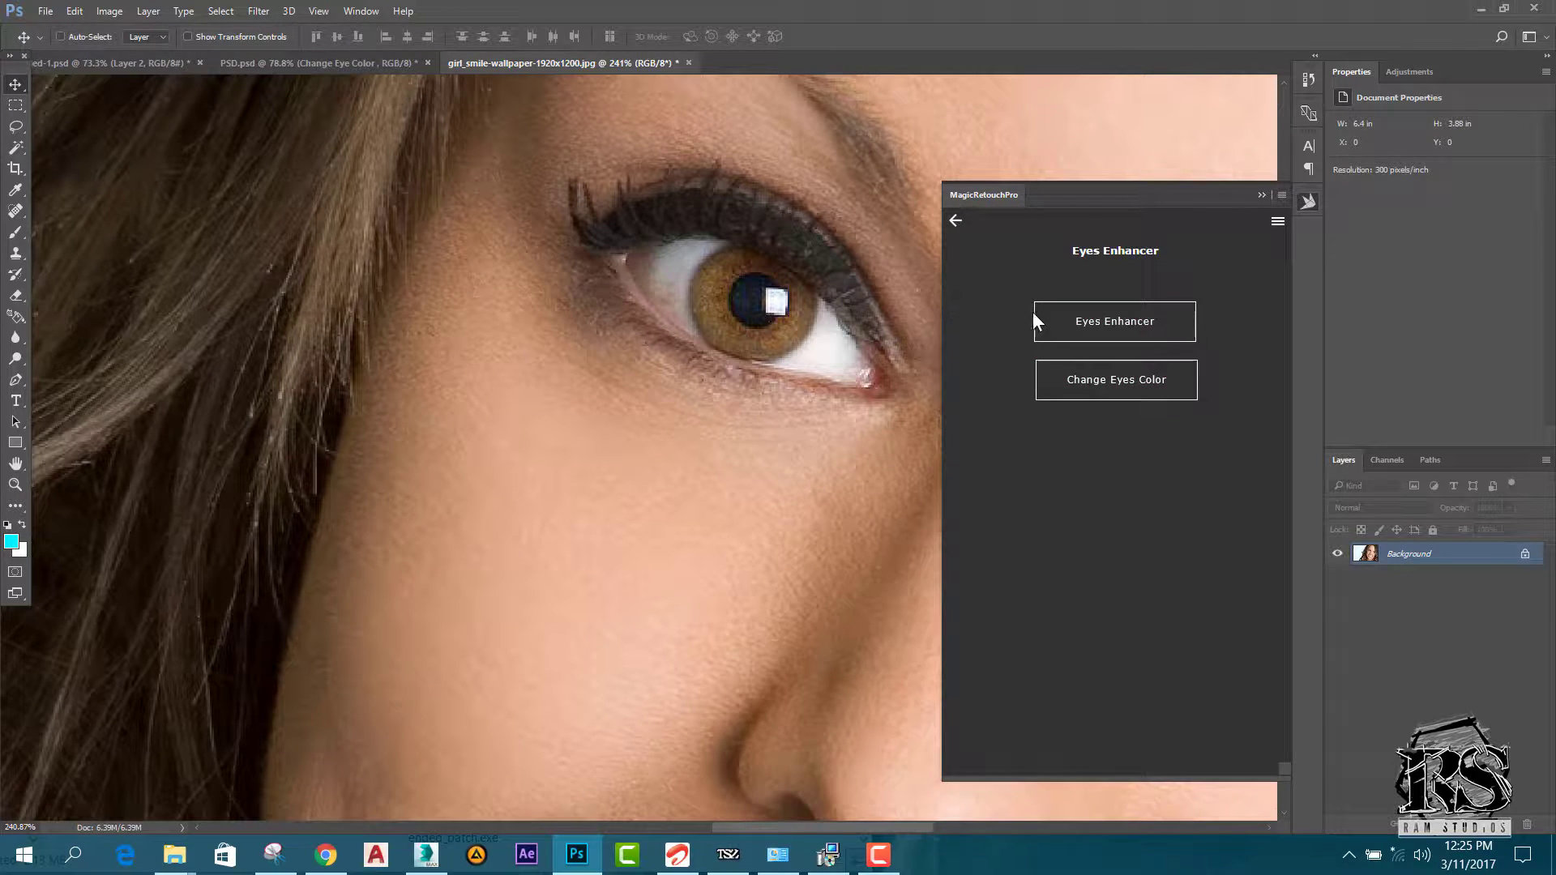
Create a masked Eye Enhancement Layer and paint the enhancement onto the first iris.
{"action": "left_click", "coordinate": [1142, 341]}
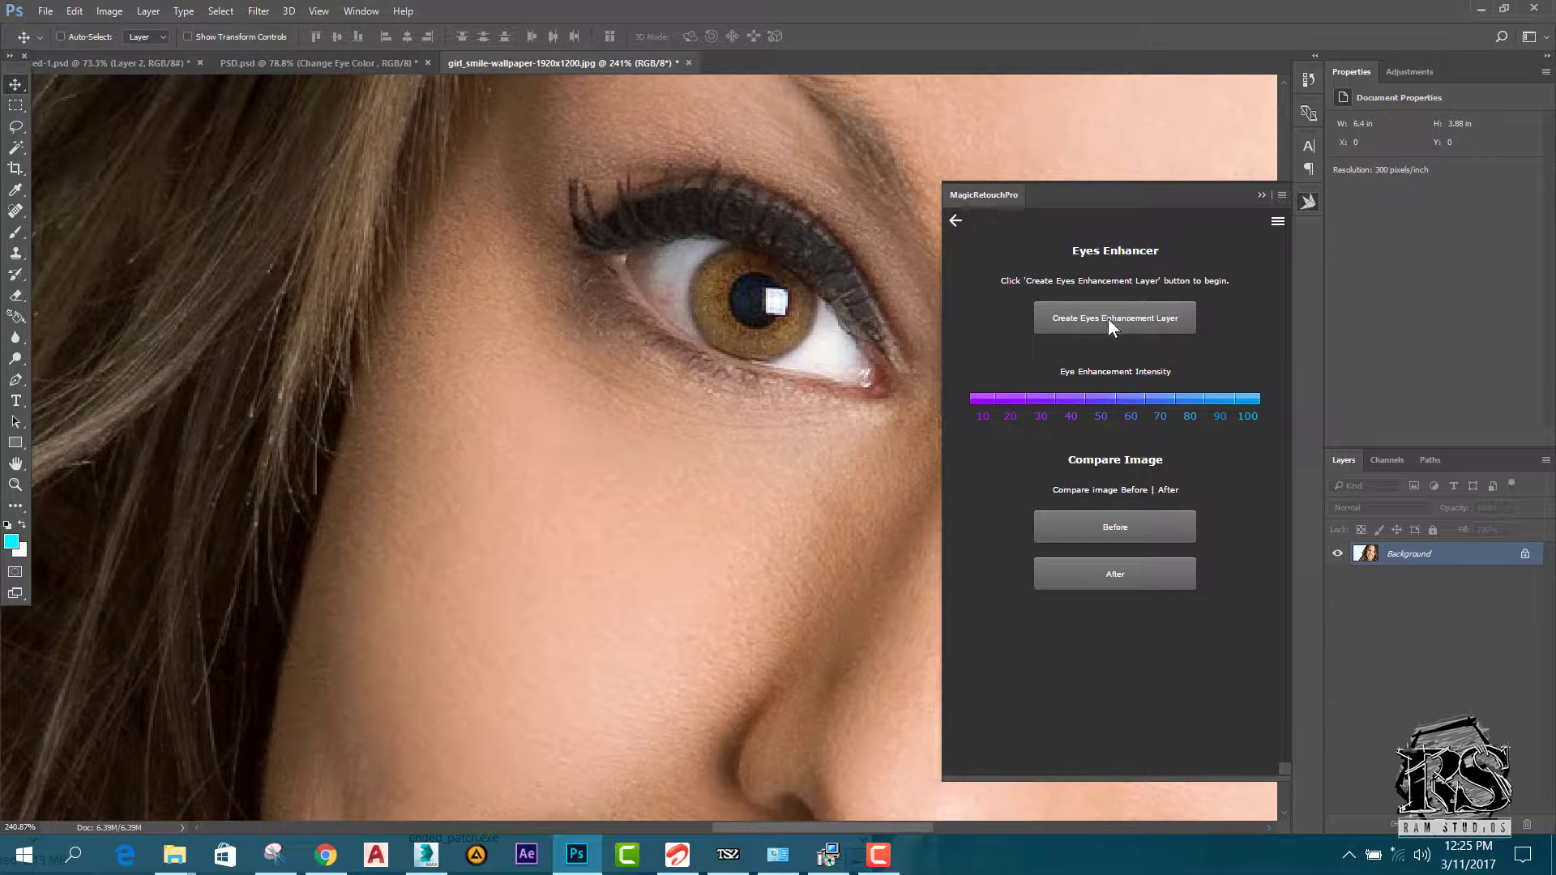
{"action": "left_click", "coordinate": [1134, 323]}
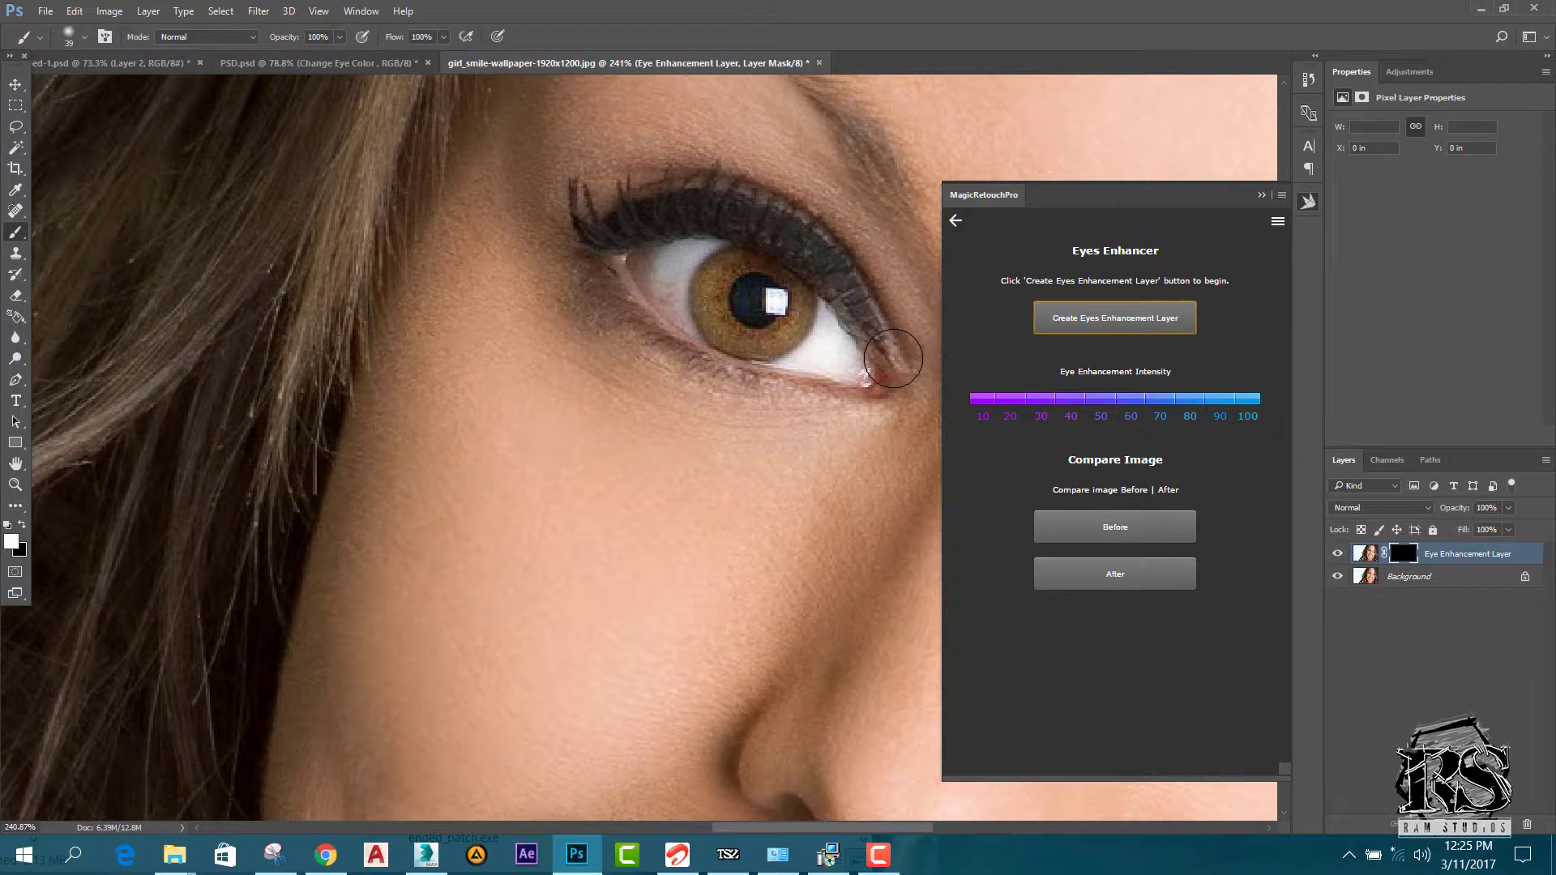
{"action": "scroll", "coordinate": [754, 307], "scroll_direction": "up", "scroll_amount": 2}
{"action": "mouse_move", "coordinate": [705, 303]}
{"action": "left_mouse_down"}
{"action": "mouse_move", "coordinate": [749, 329]}
{"action": "mouse_move", "coordinate": [764, 301]}
{"action": "mouse_move", "coordinate": [694, 267]}
{"action": "mouse_move", "coordinate": [673, 287]}
{"action": "mouse_move", "coordinate": [693, 337]}
{"action": "mouse_move", "coordinate": [758, 340]}
{"action": "mouse_move", "coordinate": [783, 310]}
{"action": "left_mouse_up"}
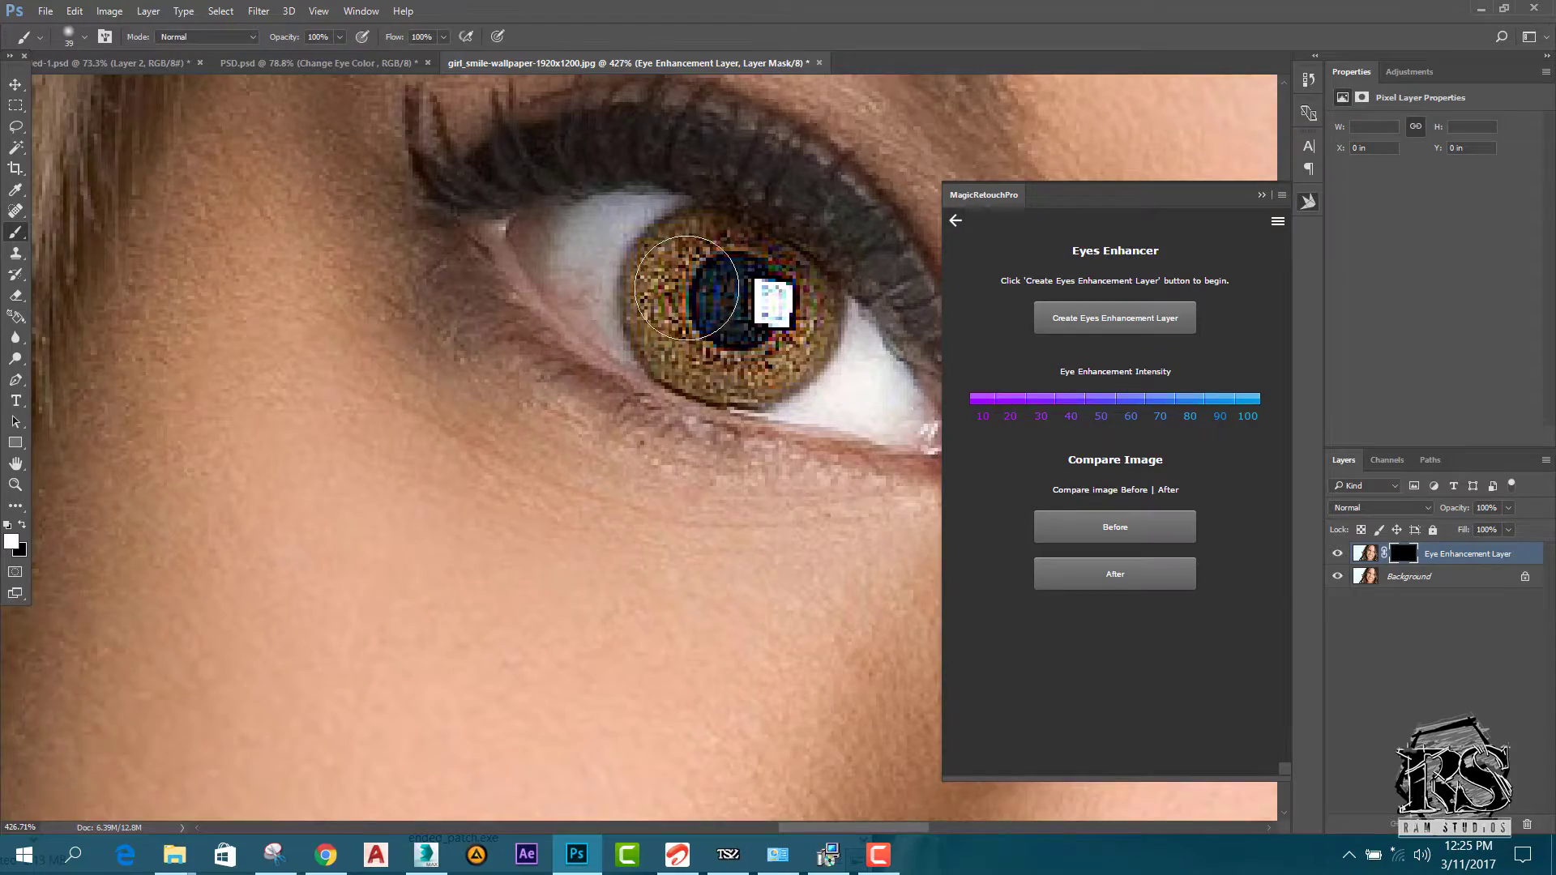
Paint the enhancement onto the second iris on the layer mask.
{"action": "scroll", "coordinate": [487, 405], "scroll_direction": "down", "scroll_amount": 5}
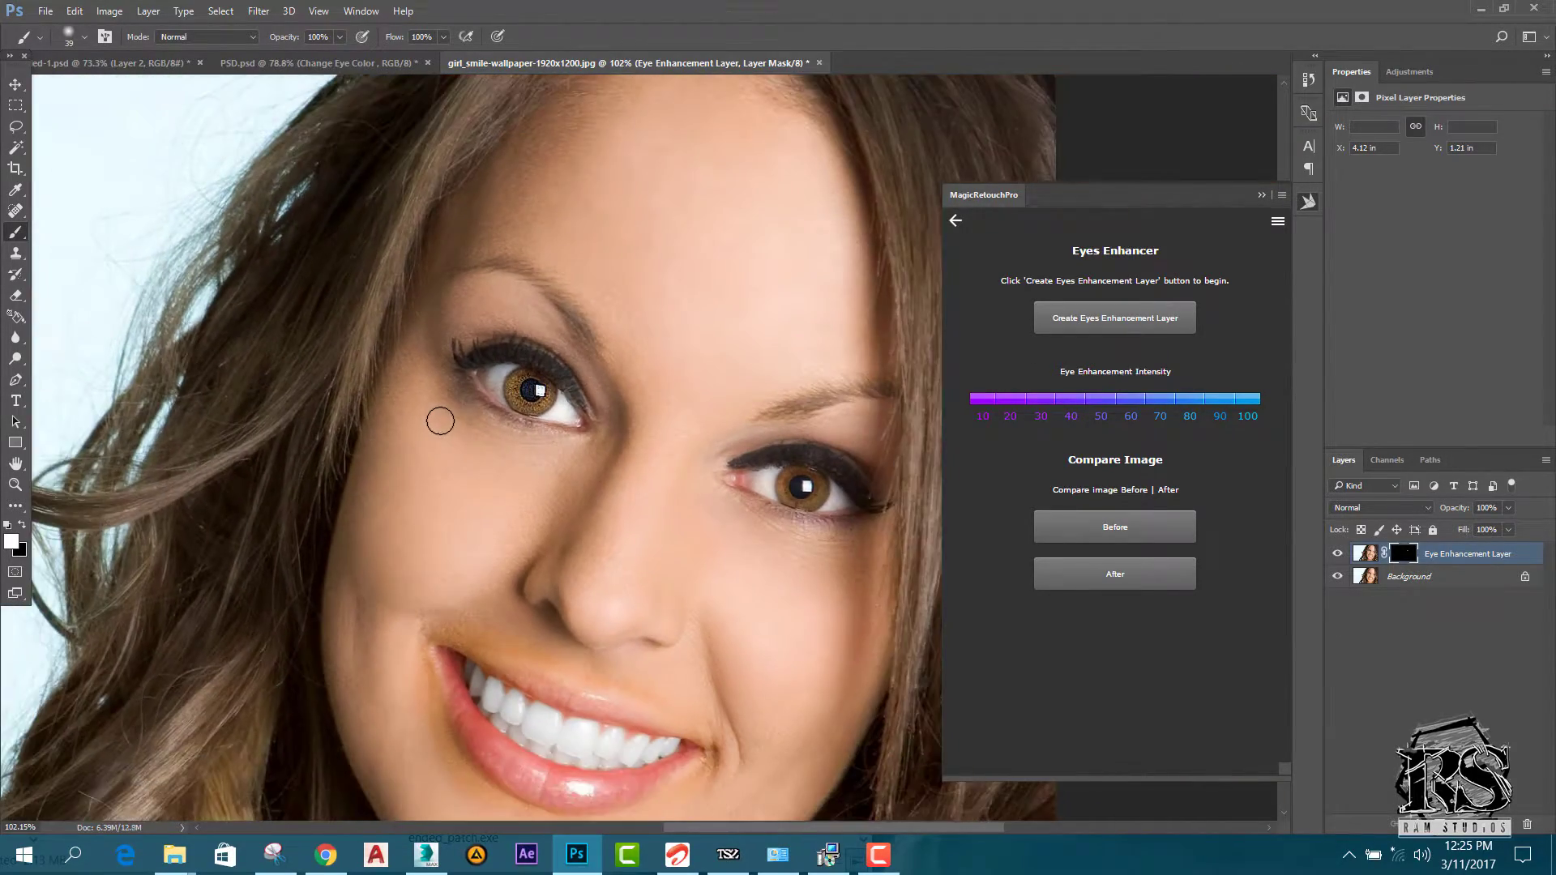
{"action": "scroll", "coordinate": [440, 420], "scroll_direction": "up", "scroll_amount": 5}
{"action": "scroll", "coordinate": [452, 496], "scroll_direction": "down", "scroll_amount": 5}
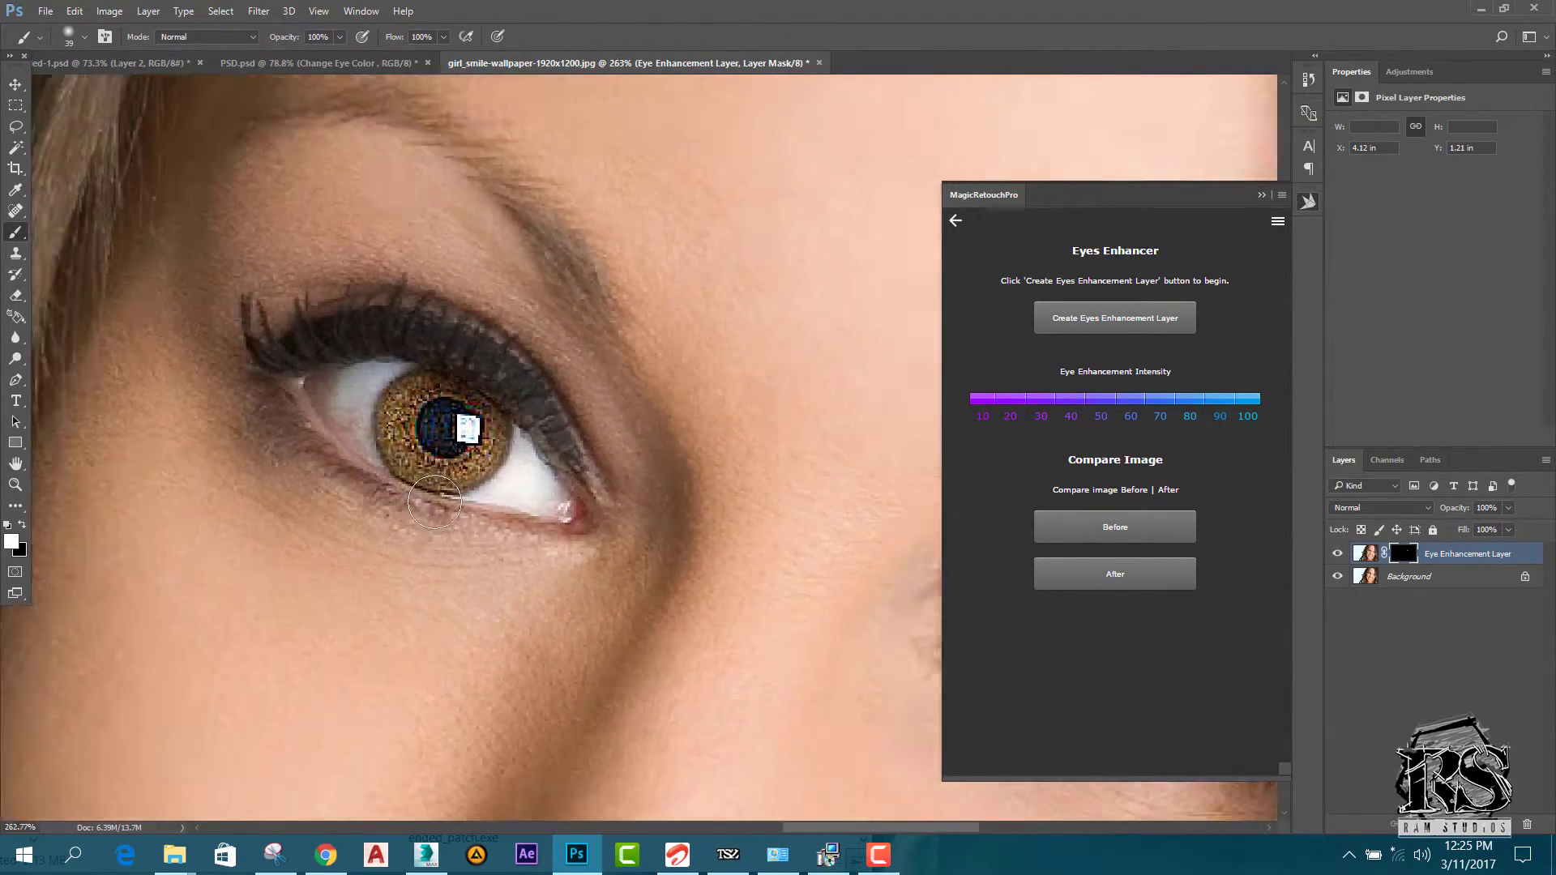
{"action": "scroll", "coordinate": [729, 556], "scroll_direction": "up", "scroll_amount": 4}
{"action": "scroll", "coordinate": [670, 590], "scroll_direction": "up", "scroll_amount": 2}
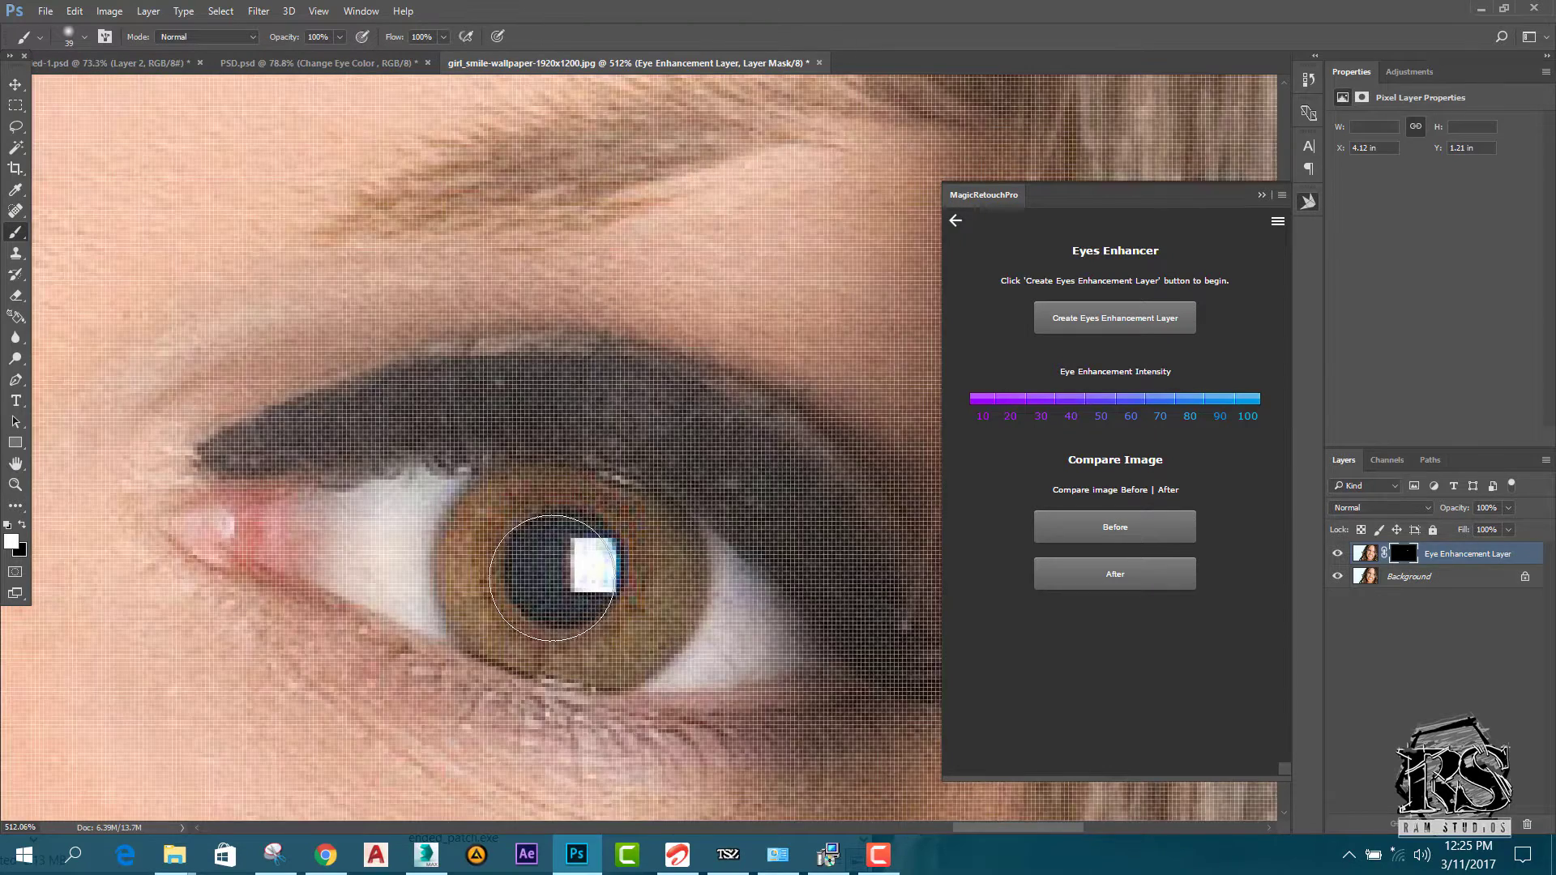
{"action": "mouse_move", "coordinate": [576, 568]}
{"action": "left_mouse_down"}
{"action": "mouse_move", "coordinate": [567, 554]}
{"action": "mouse_move", "coordinate": [598, 573]}
{"action": "mouse_move", "coordinate": [536, 596]}
{"action": "mouse_move", "coordinate": [512, 568]}
{"action": "mouse_move", "coordinate": [522, 547]}
{"action": "mouse_move", "coordinate": [516, 586]}
{"action": "mouse_move", "coordinate": [543, 606]}
{"action": "mouse_move", "coordinate": [596, 609]}
{"action": "mouse_move", "coordinate": [627, 565]}
{"action": "mouse_move", "coordinate": [562, 546]}
{"action": "mouse_move", "coordinate": [527, 567]}
{"action": "mouse_move", "coordinate": [623, 580]}
{"action": "left_mouse_up"}
{"action": "scroll", "coordinate": [622, 580], "scroll_direction": "down", "scroll_amount": 4}
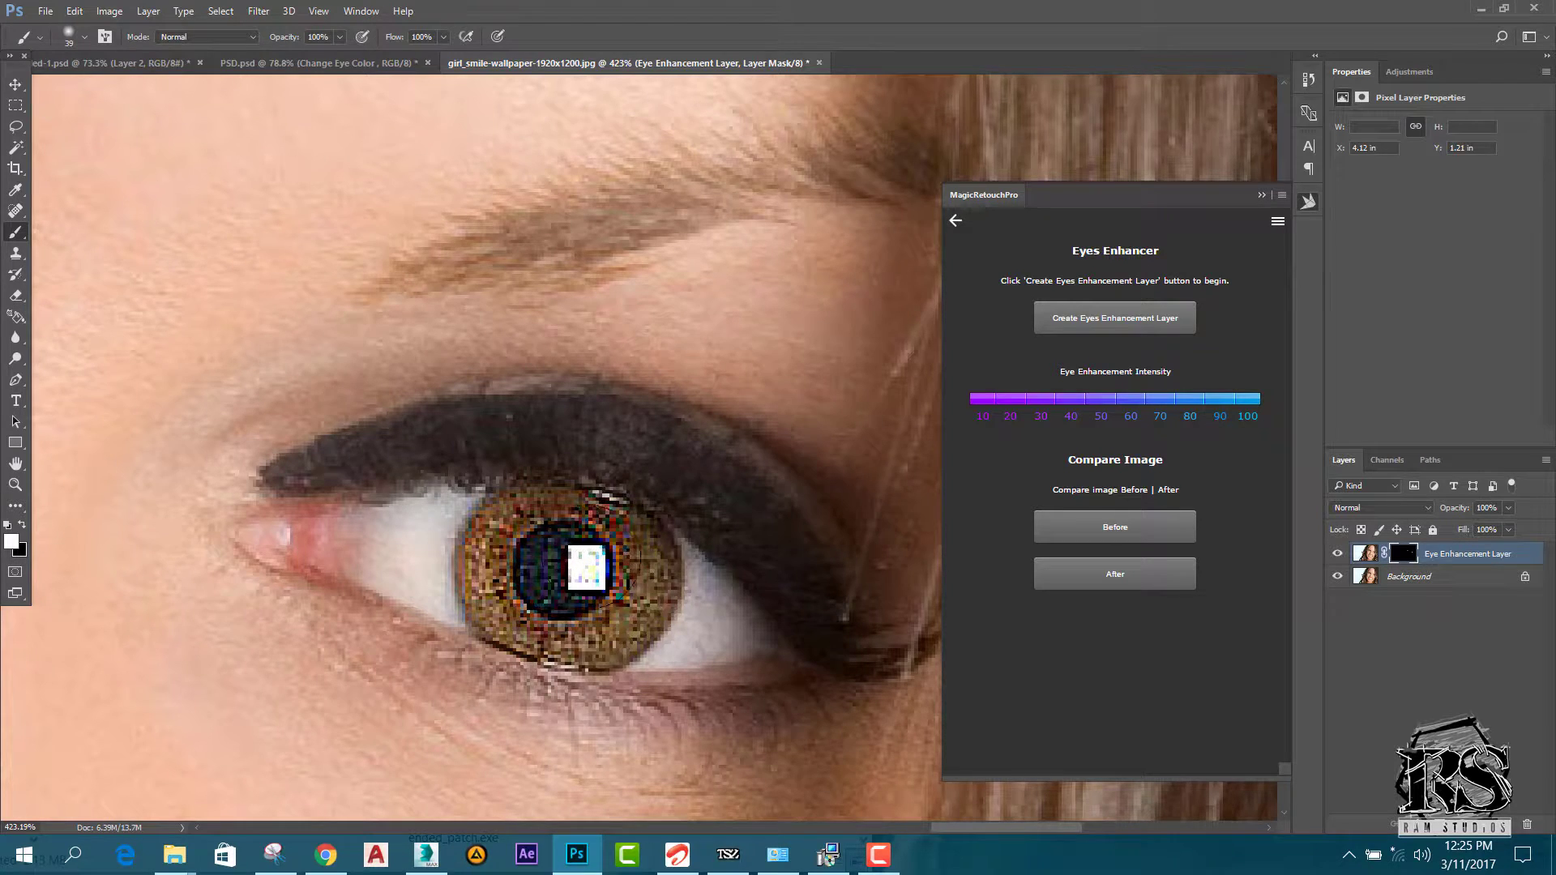
{"action": "scroll", "coordinate": [219, 457], "scroll_direction": "up", "scroll_amount": 2}
{"action": "scroll", "coordinate": [219, 458], "scroll_direction": "up", "scroll_amount": 2}
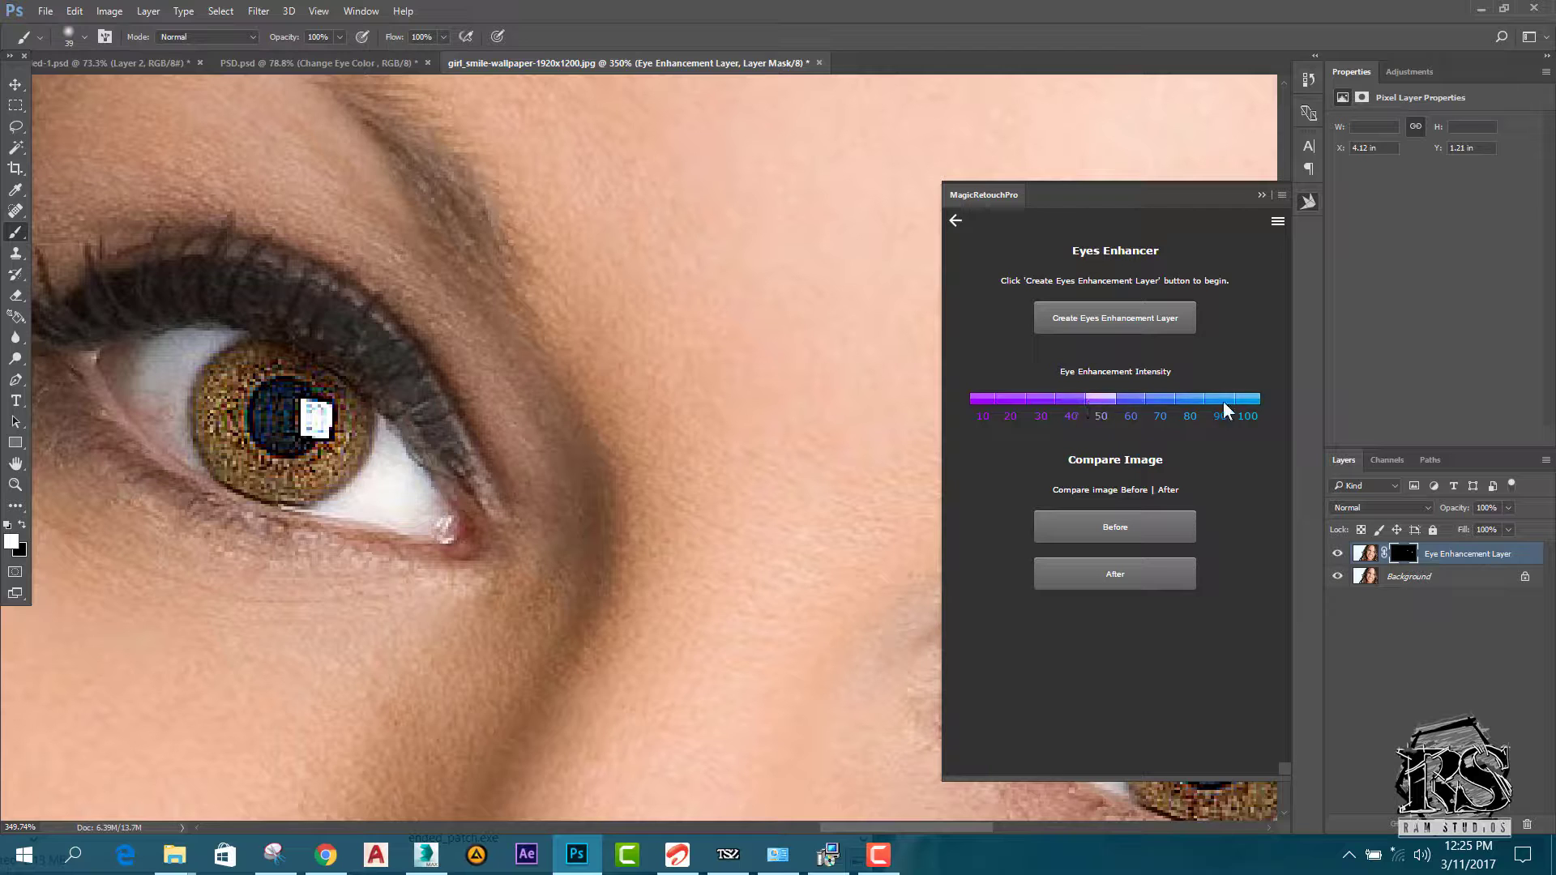
Lower the Eye Enhancement Intensity to 30% and compare the before and after views.
{"action": "left_click", "coordinate": [1132, 400]}
{"action": "left_click", "coordinate": [972, 397]}
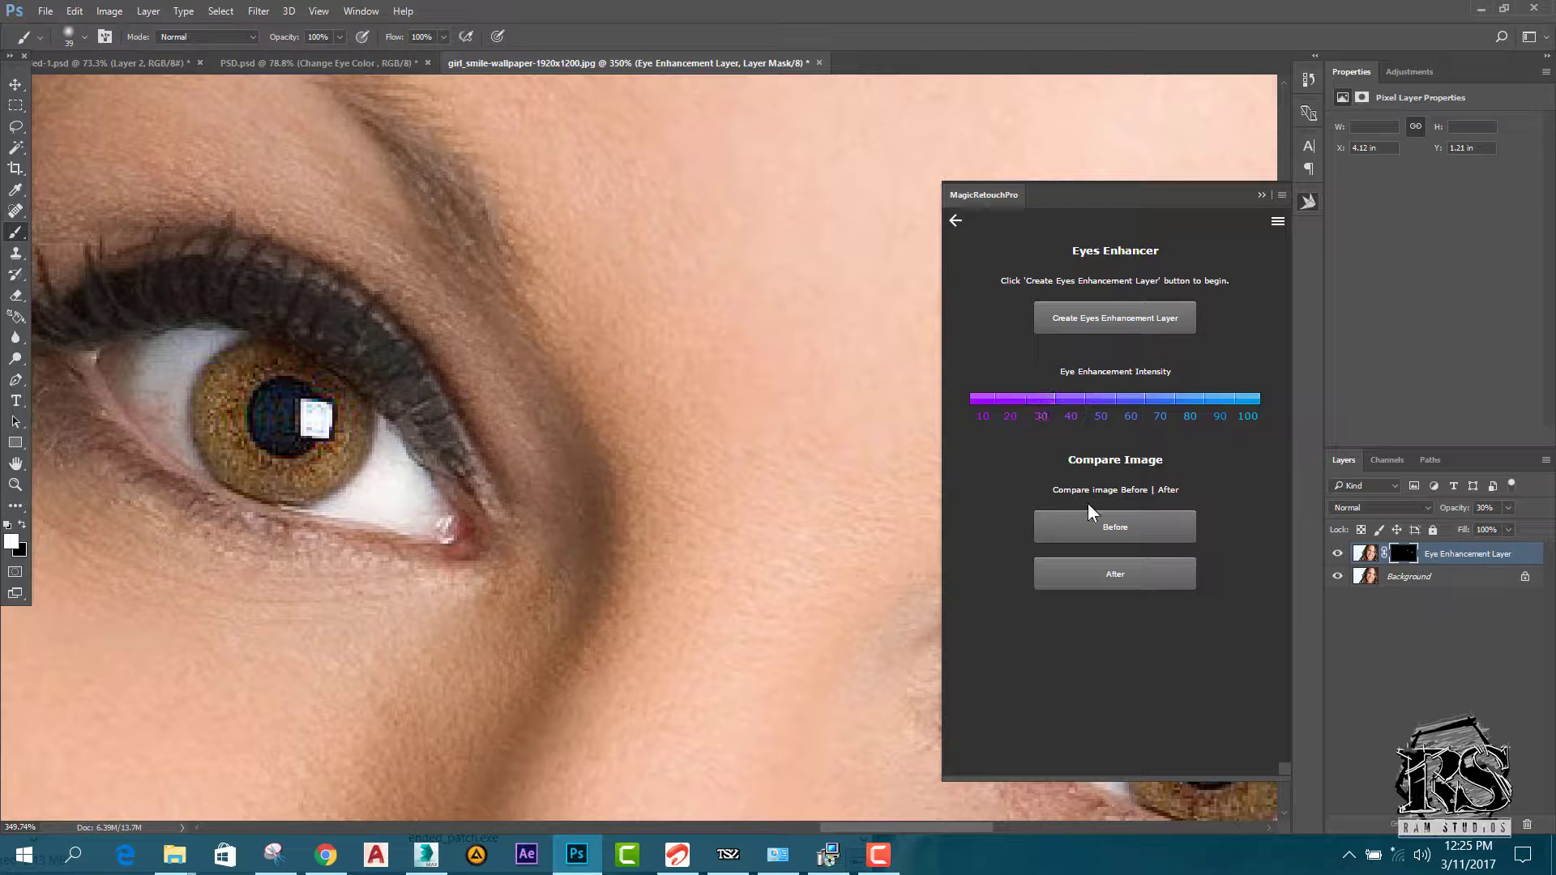
{"action": "left_click", "coordinate": [1117, 531]}
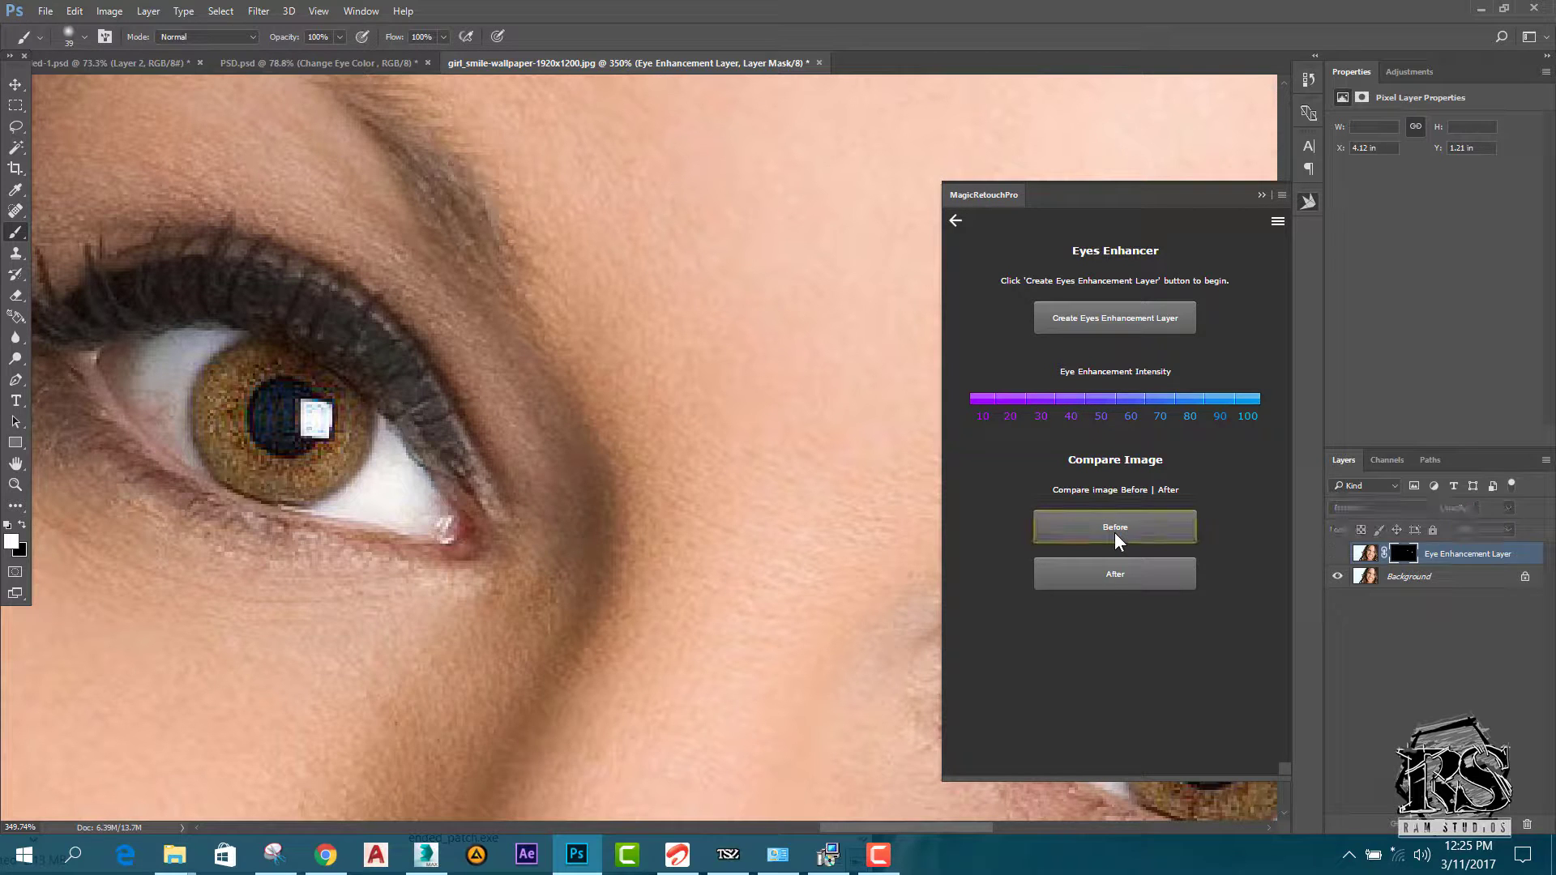
{"action": "left_click", "coordinate": [1116, 575]}
{"action": "left_click", "coordinate": [1115, 531]}
{"action": "left_click", "coordinate": [1115, 574]}
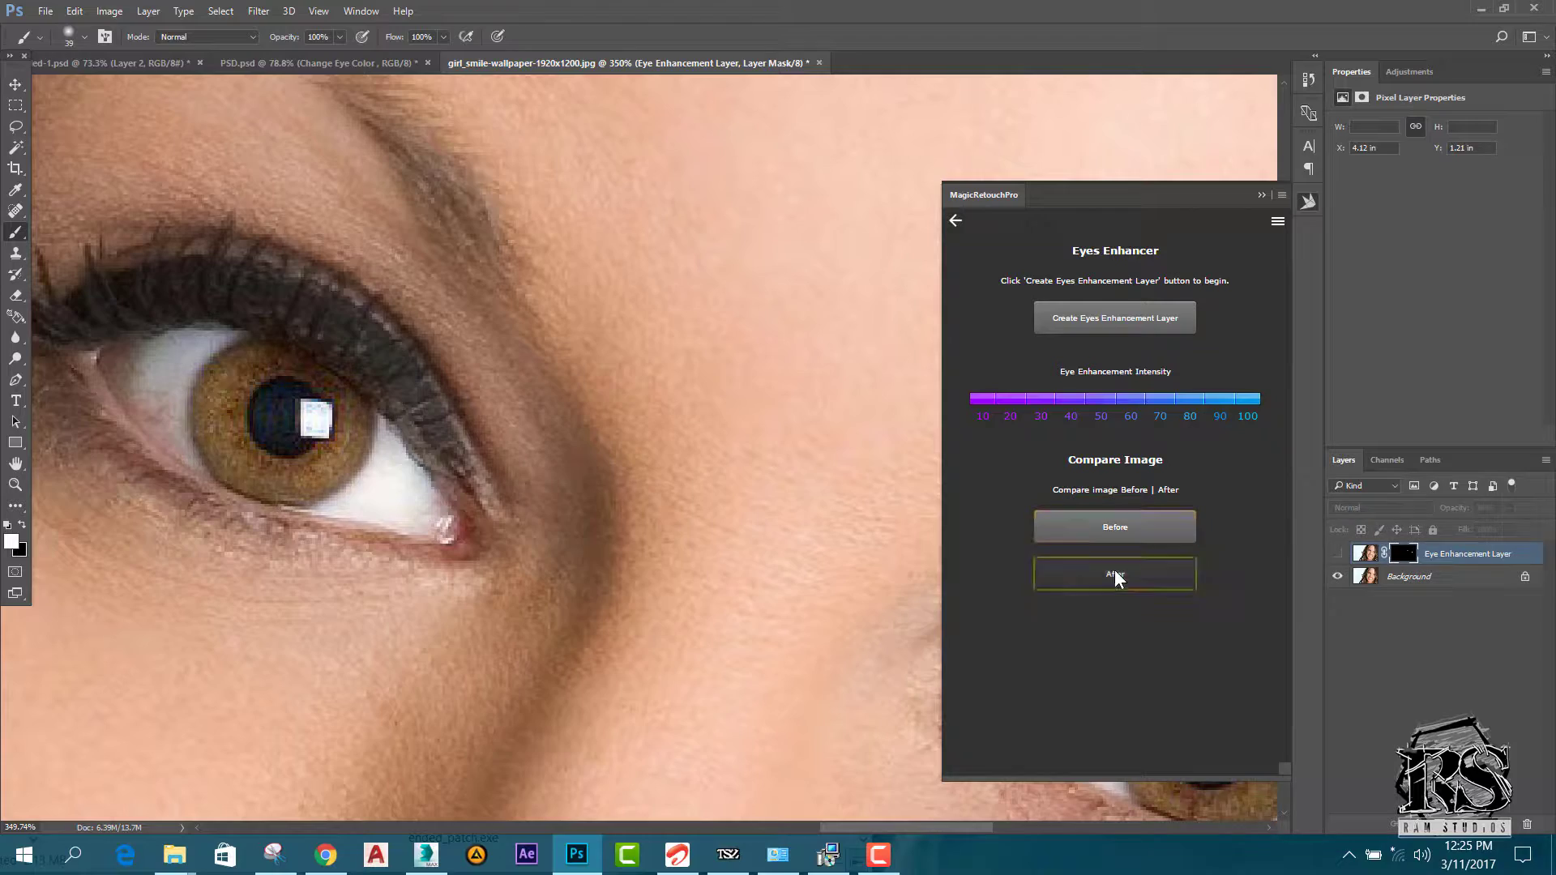
{"action": "scroll", "coordinate": [440, 461], "scroll_direction": "down", "scroll_amount": 6}
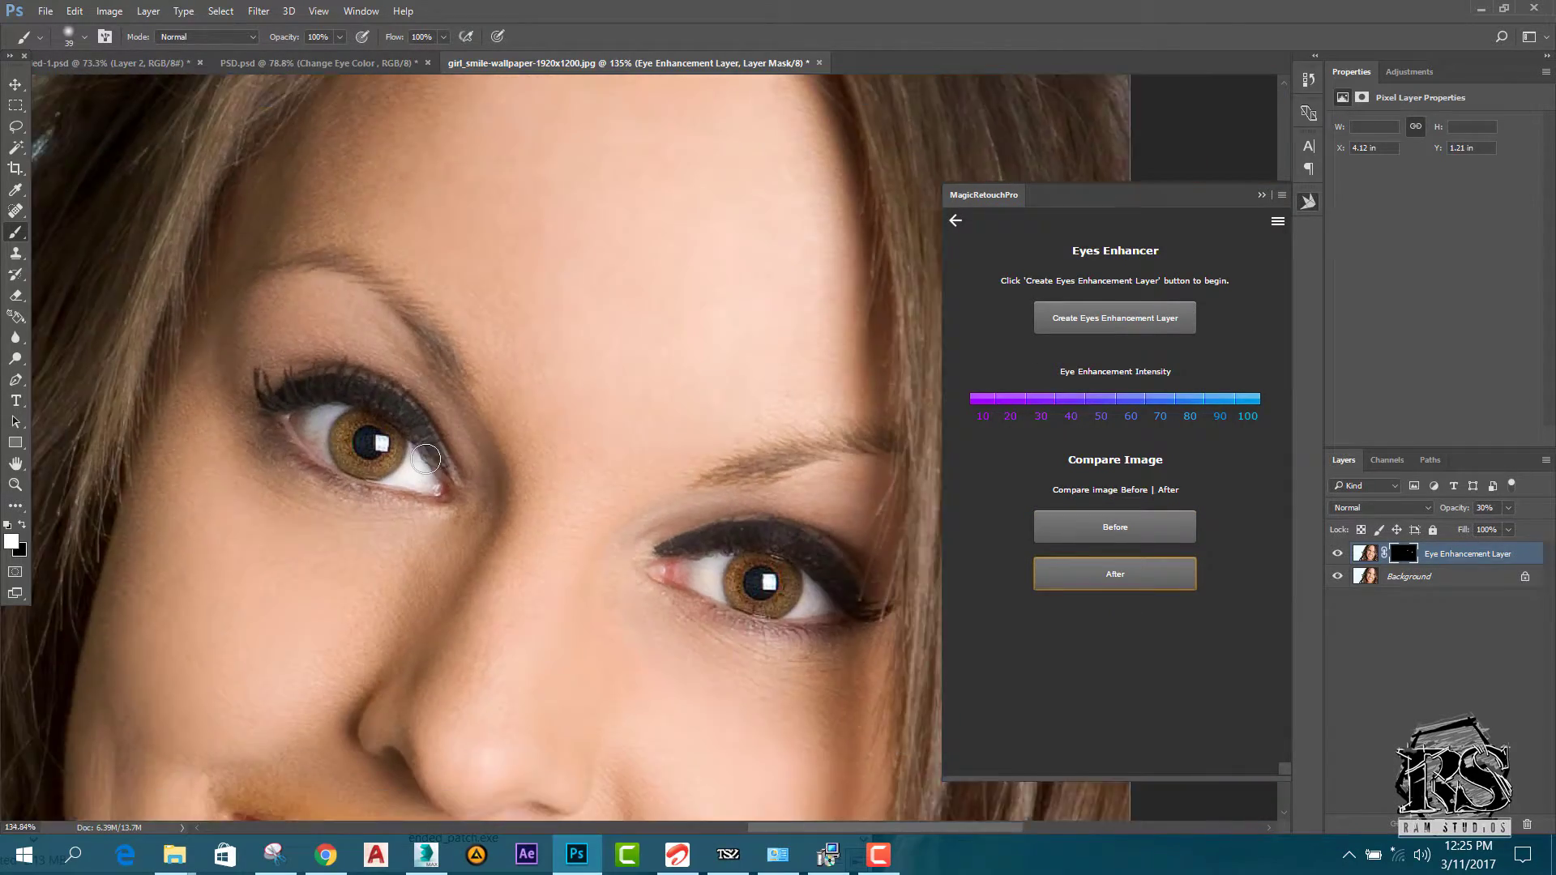
{"action": "scroll", "coordinate": [440, 461], "scroll_direction": "down", "scroll_amount": 2}
{"action": "scroll", "coordinate": [895, 331], "scroll_direction": "up", "scroll_amount": 7}
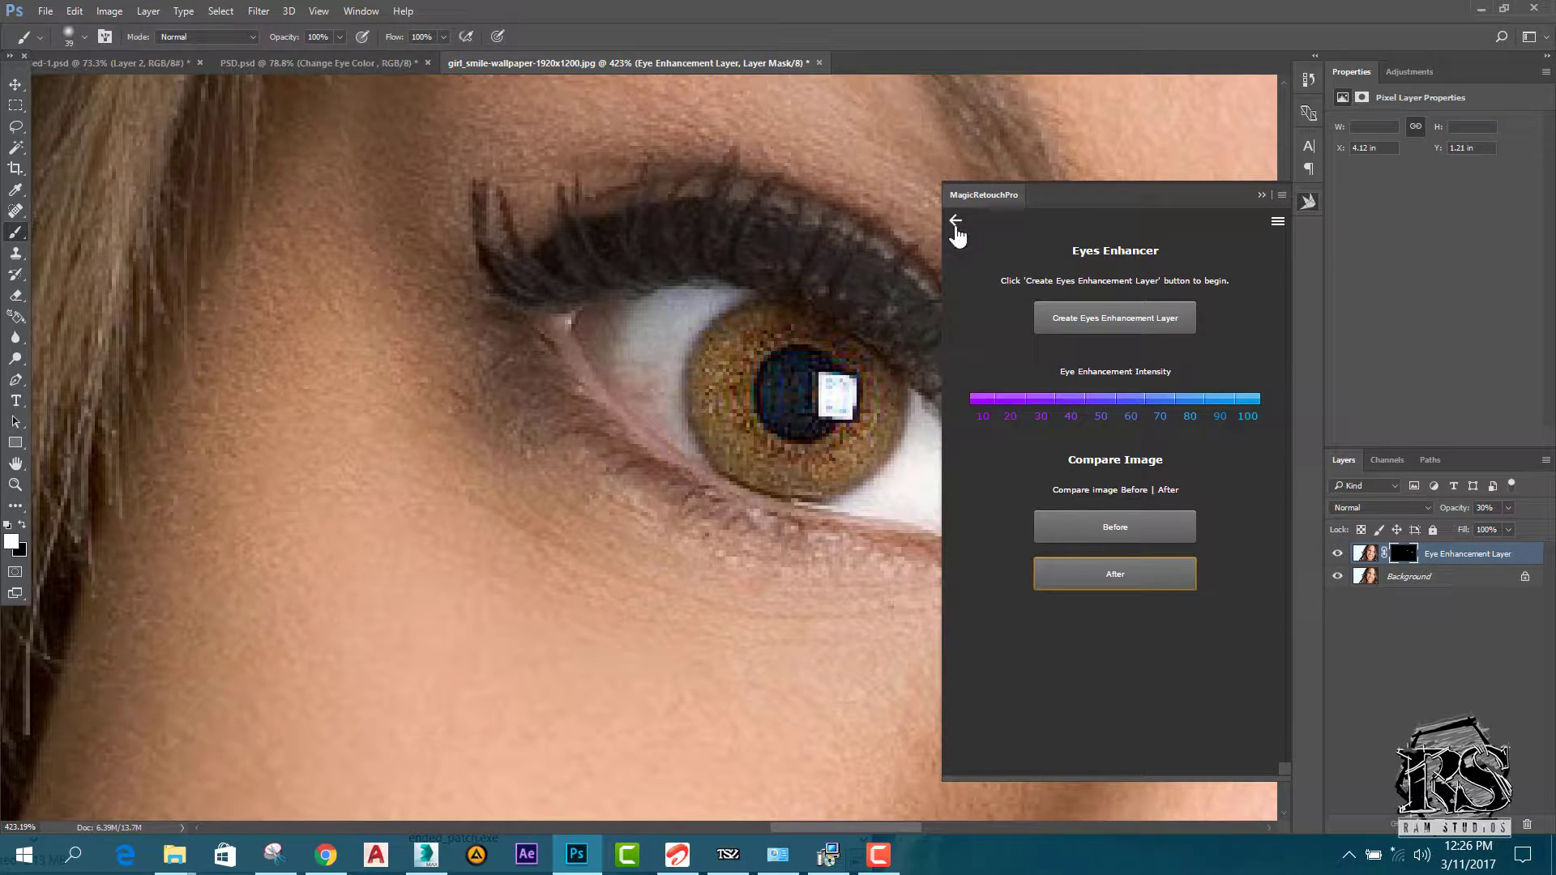
Go to Change Eyes Color and create an Eye Color Layer in Color blend mode.
{"action": "left_click", "coordinate": [957, 223]}
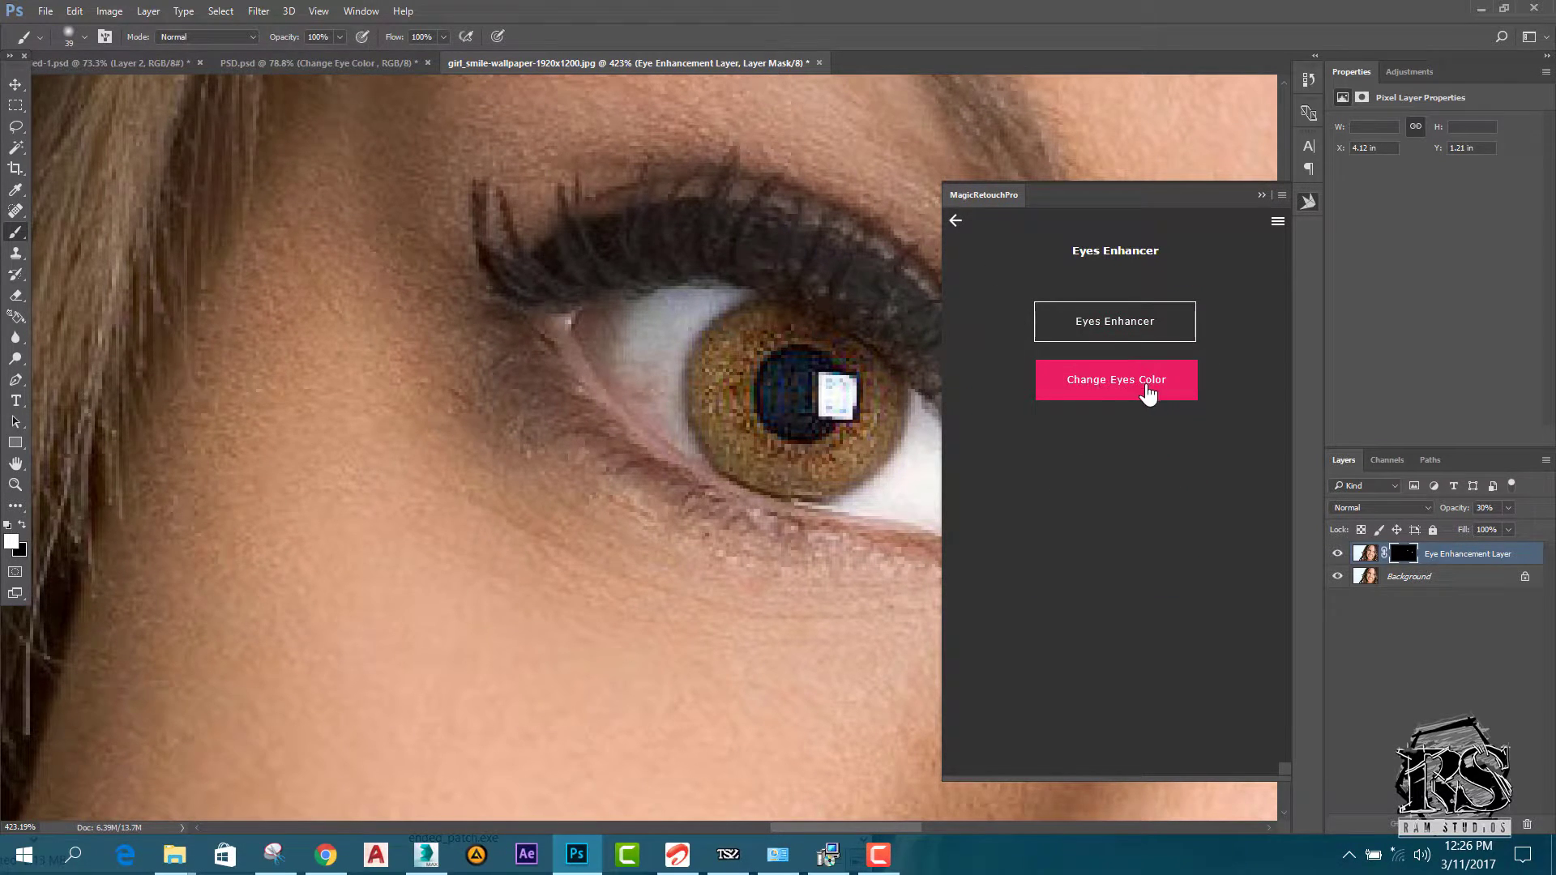
{"action": "left_click", "coordinate": [1122, 395]}
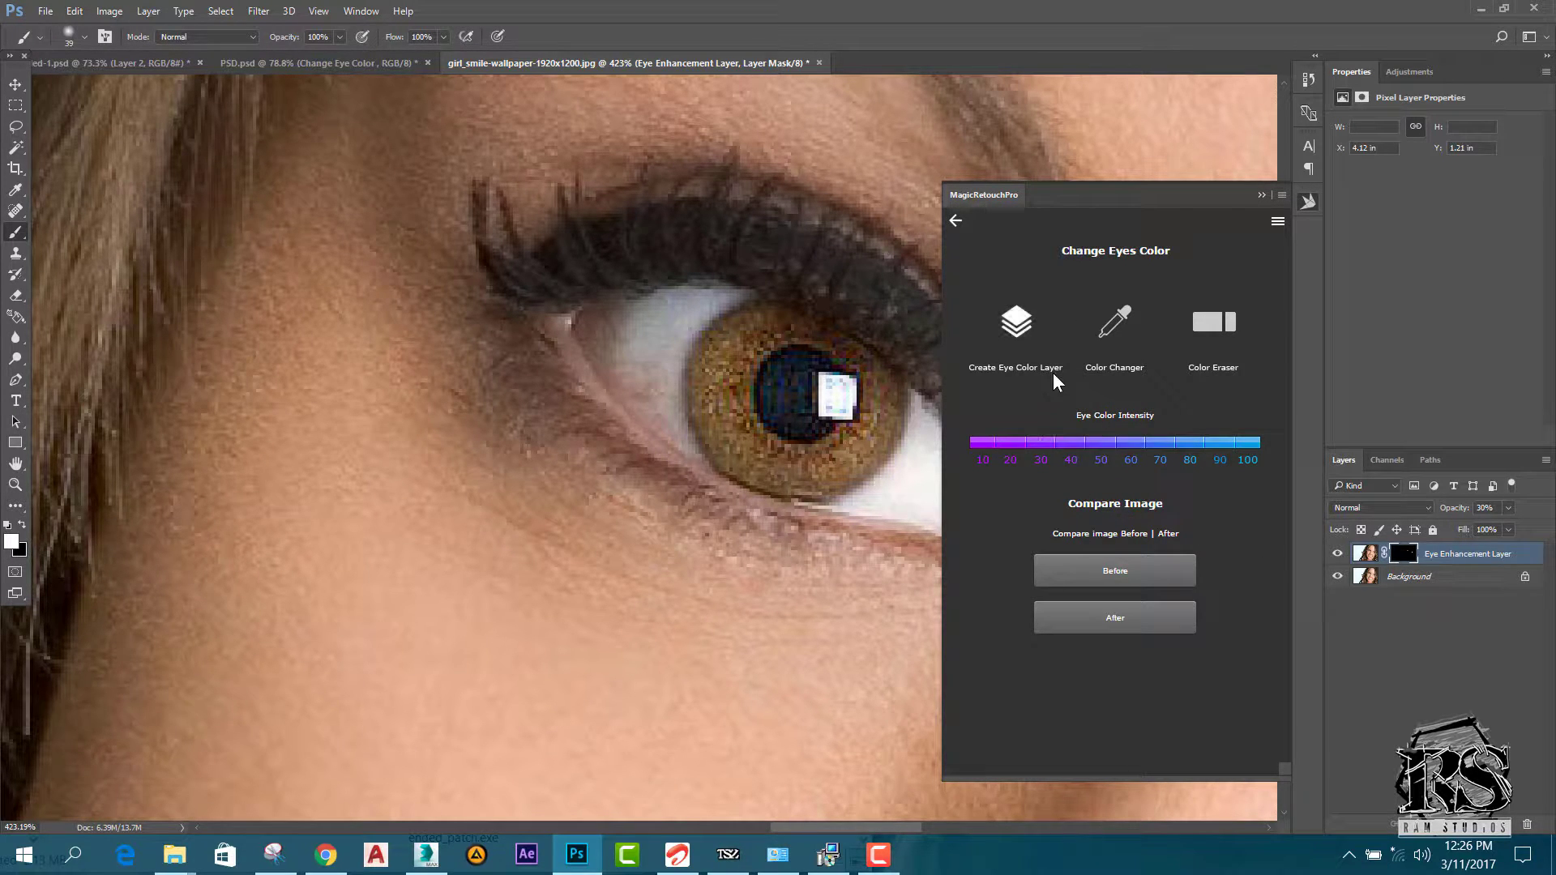
{"action": "left_click", "coordinate": [1018, 331]}
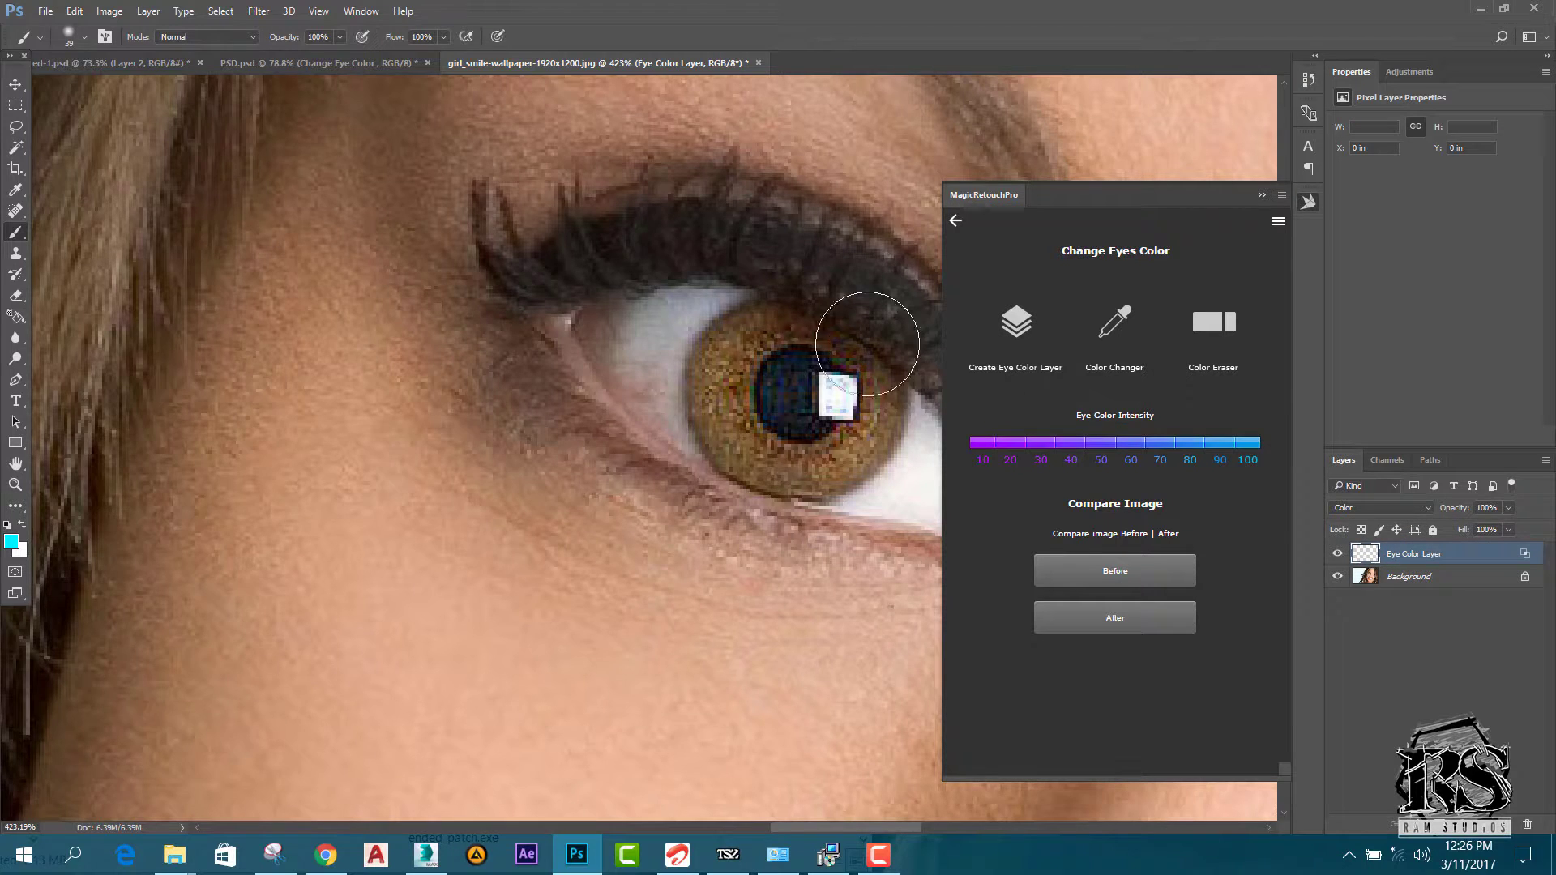
Paint both brown irises teal around the pupils on the Eye Color Layer.
{"action": "scroll", "coordinate": [802, 389], "scroll_direction": "up", "scroll_amount": 2}
{"action": "mouse_move", "coordinate": [802, 389]}
{"action": "left_mouse_down"}
{"action": "mouse_move", "coordinate": [798, 414]}
{"action": "mouse_move", "coordinate": [811, 381]}
{"action": "mouse_move", "coordinate": [778, 389]}
{"action": "mouse_move", "coordinate": [814, 418]}
{"action": "mouse_move", "coordinate": [742, 417]}
{"action": "mouse_move", "coordinate": [750, 349]}
{"action": "mouse_move", "coordinate": [727, 408]}
{"action": "mouse_move", "coordinate": [757, 449]}
{"action": "mouse_move", "coordinate": [839, 454]}
{"action": "mouse_move", "coordinate": [842, 397]}
{"action": "mouse_move", "coordinate": [832, 423]}
{"action": "mouse_move", "coordinate": [801, 418]}
{"action": "mouse_move", "coordinate": [758, 369]}
{"action": "mouse_move", "coordinate": [738, 374]}
{"action": "mouse_move", "coordinate": [751, 433]}
{"action": "left_mouse_up"}
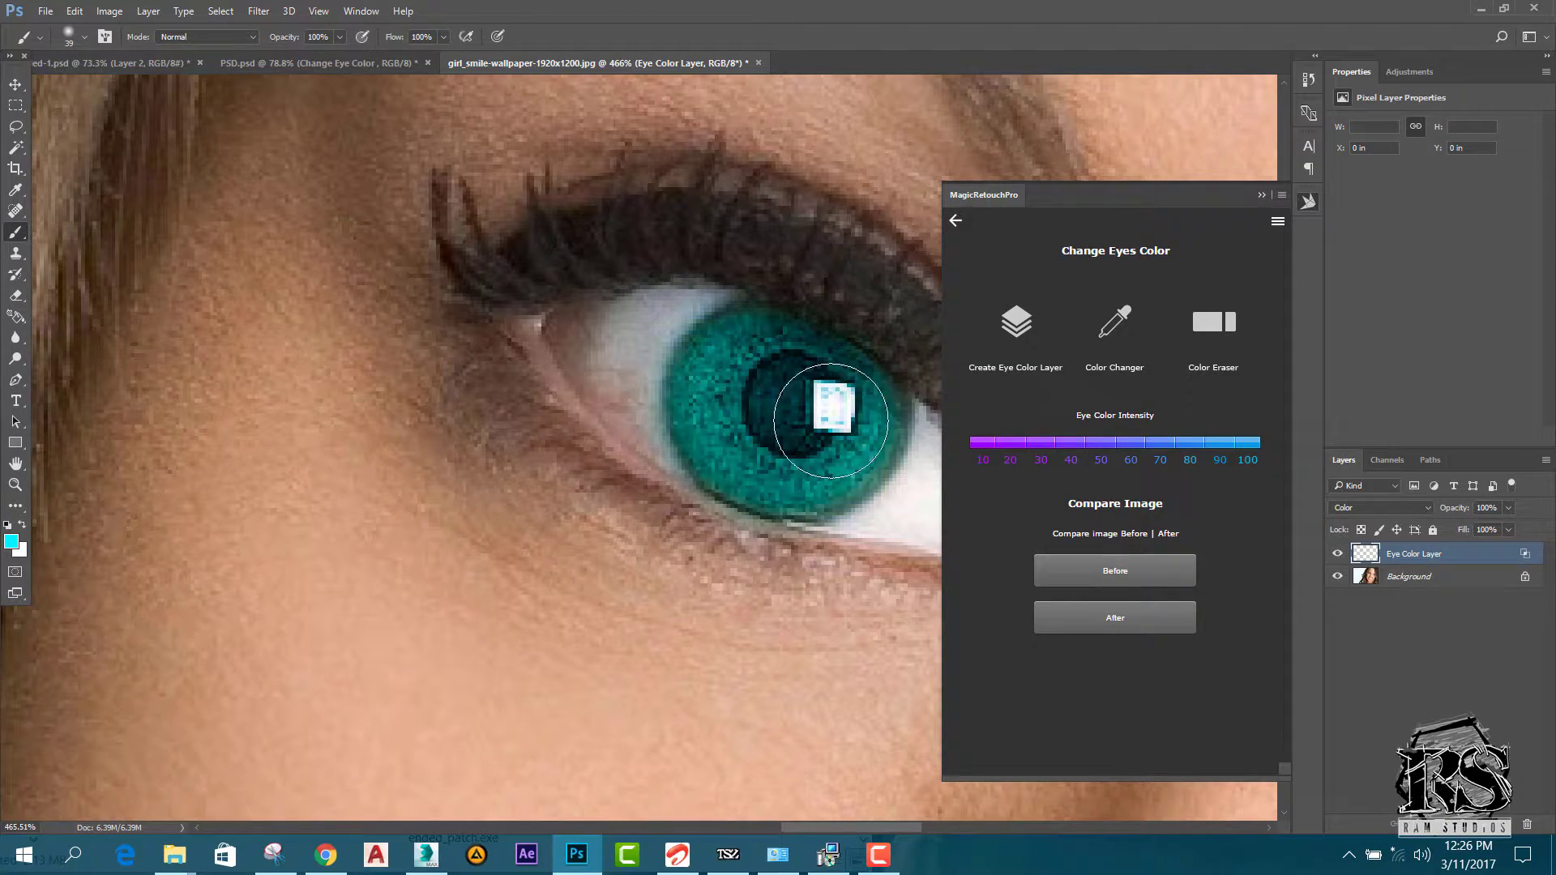
{"action": "scroll", "coordinate": [752, 433], "scroll_direction": "down", "scroll_amount": 5}
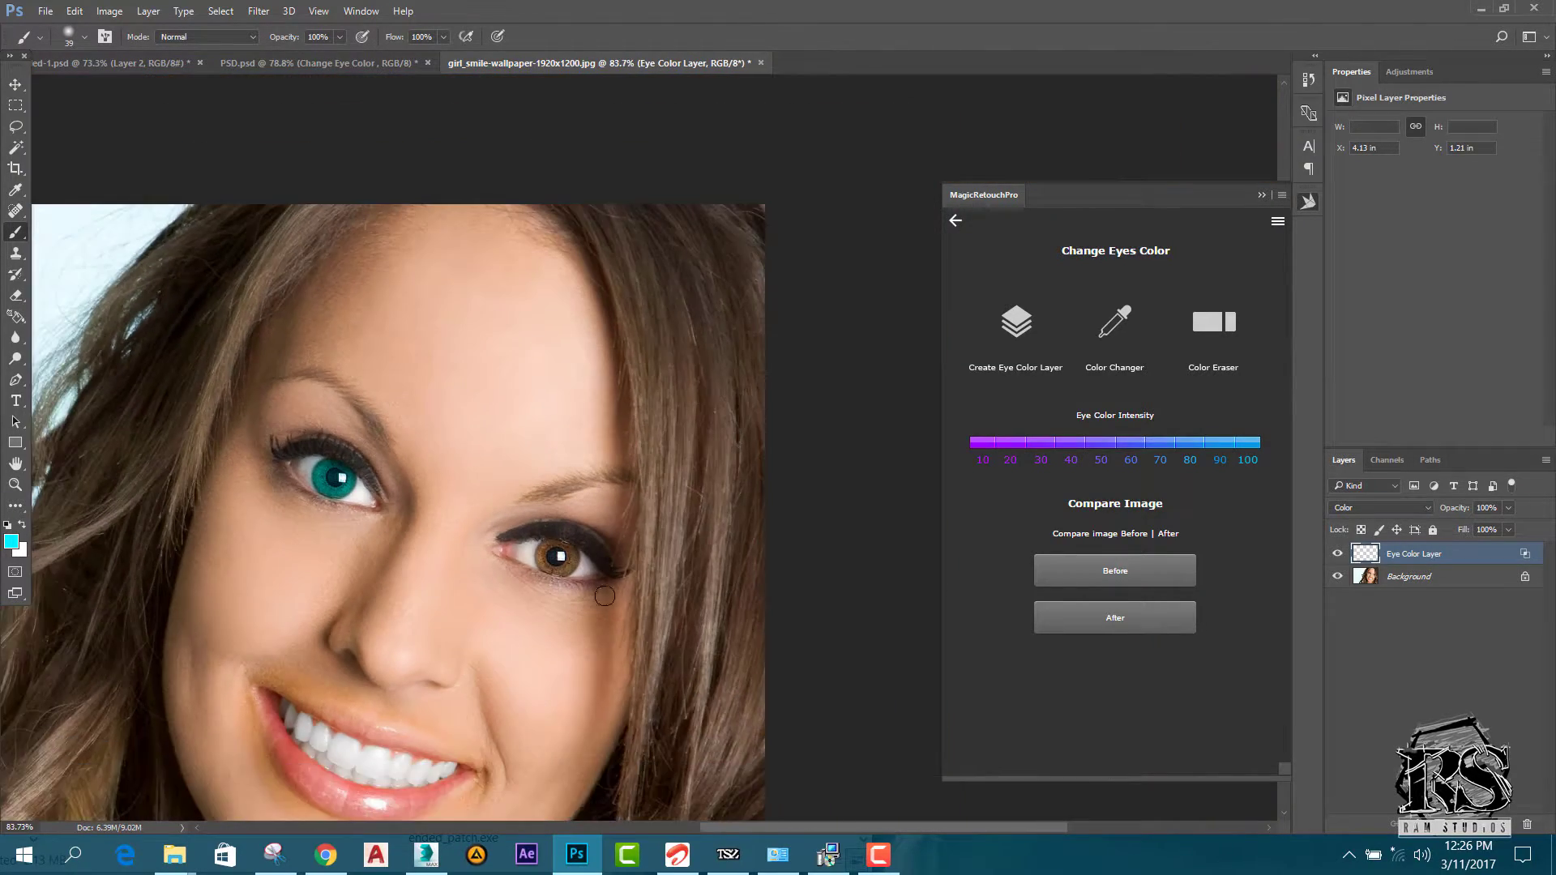
{"action": "scroll", "coordinate": [448, 532], "scroll_direction": "up", "scroll_amount": 6}
{"action": "scroll", "coordinate": [448, 533], "scroll_direction": "down", "scroll_amount": 1}
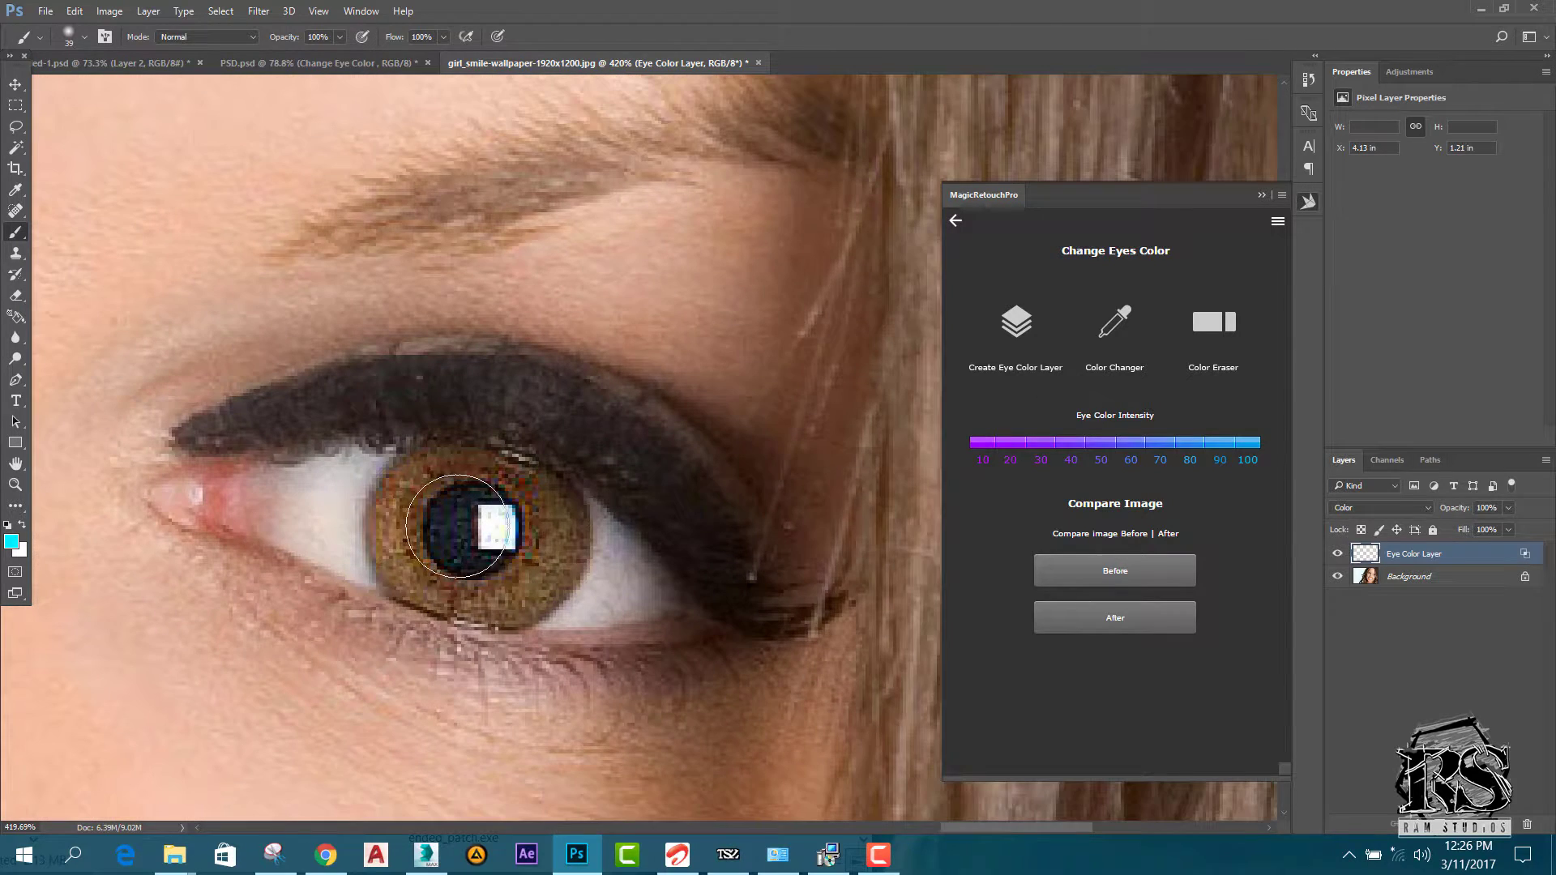
{"action": "mouse_move", "coordinate": [454, 530]}
{"action": "left_mouse_down"}
{"action": "mouse_move", "coordinate": [491, 518]}
{"action": "mouse_move", "coordinate": [462, 535]}
{"action": "mouse_move", "coordinate": [436, 502]}
{"action": "mouse_move", "coordinate": [430, 543]}
{"action": "mouse_move", "coordinate": [478, 579]}
{"action": "mouse_move", "coordinate": [559, 543]}
{"action": "mouse_move", "coordinate": [530, 498]}
{"action": "mouse_move", "coordinate": [438, 506]}
{"action": "mouse_move", "coordinate": [427, 531]}
{"action": "mouse_move", "coordinate": [454, 563]}
{"action": "mouse_move", "coordinate": [466, 533]}
{"action": "left_mouse_up"}
{"action": "scroll", "coordinate": [465, 533], "scroll_direction": "down", "scroll_amount": 10}
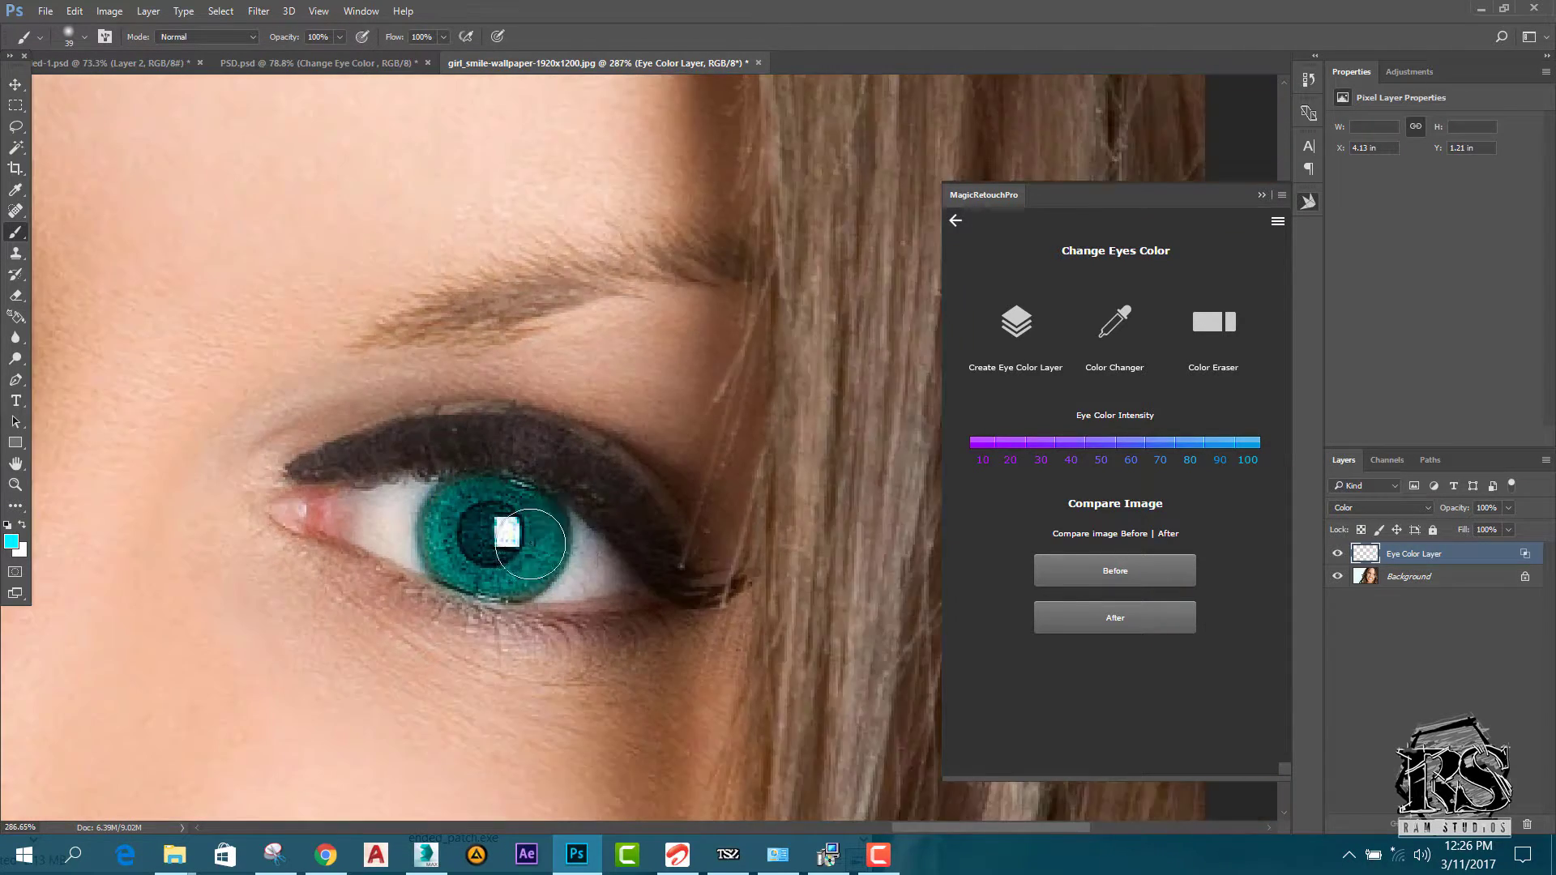
{"action": "scroll", "coordinate": [849, 333], "scroll_direction": "up", "scroll_amount": 8}
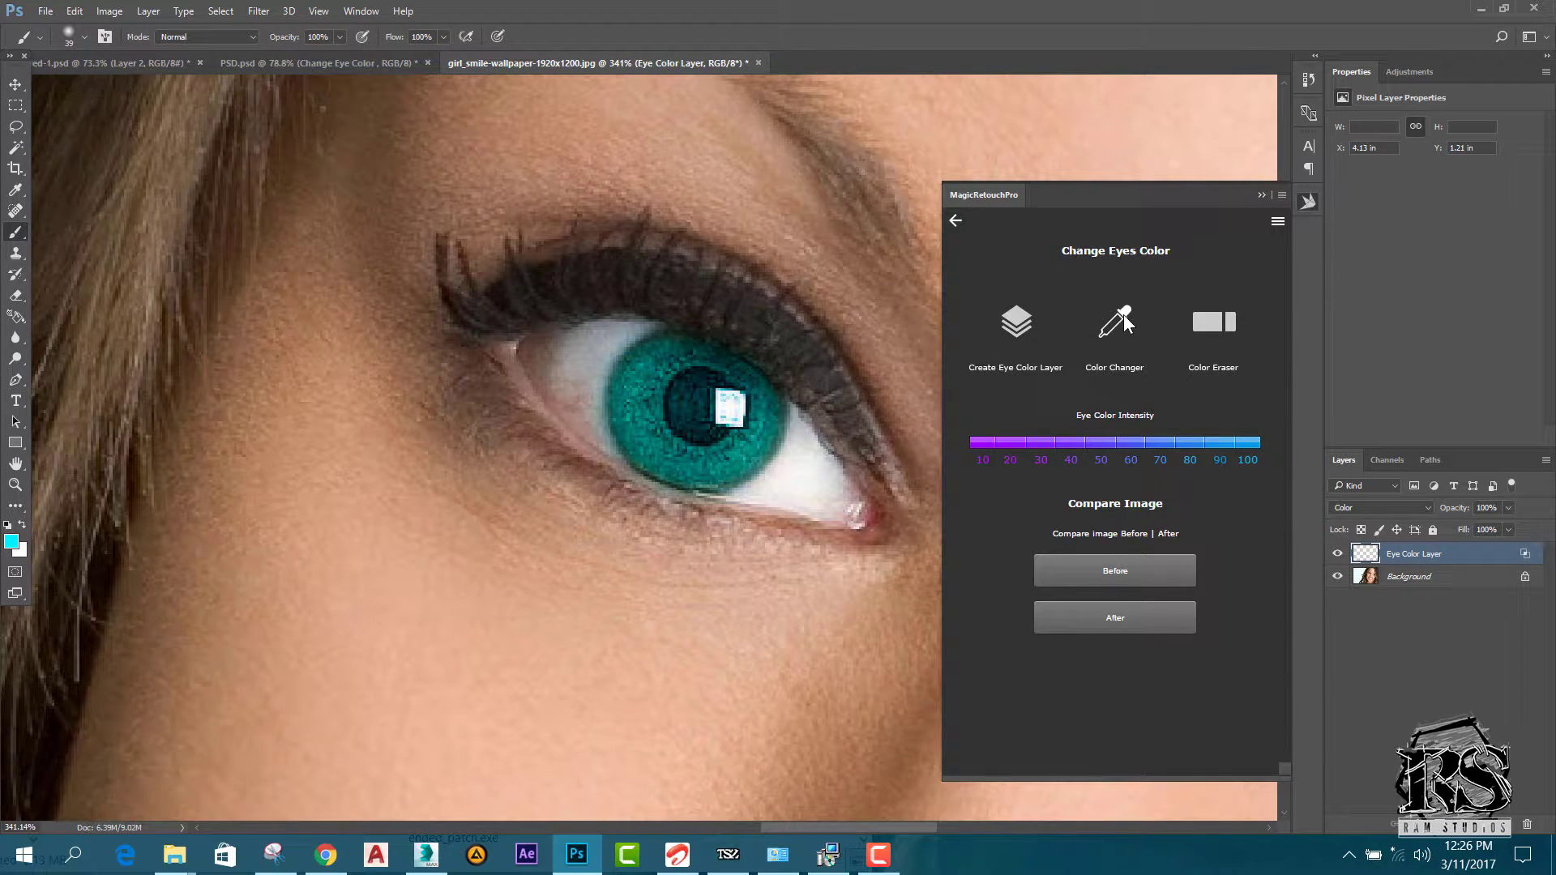
Shift the iris Hue to -162 in Hue/Saturation, turning the teal eyes orange.
{"action": "left_click", "coordinate": [1121, 326]}
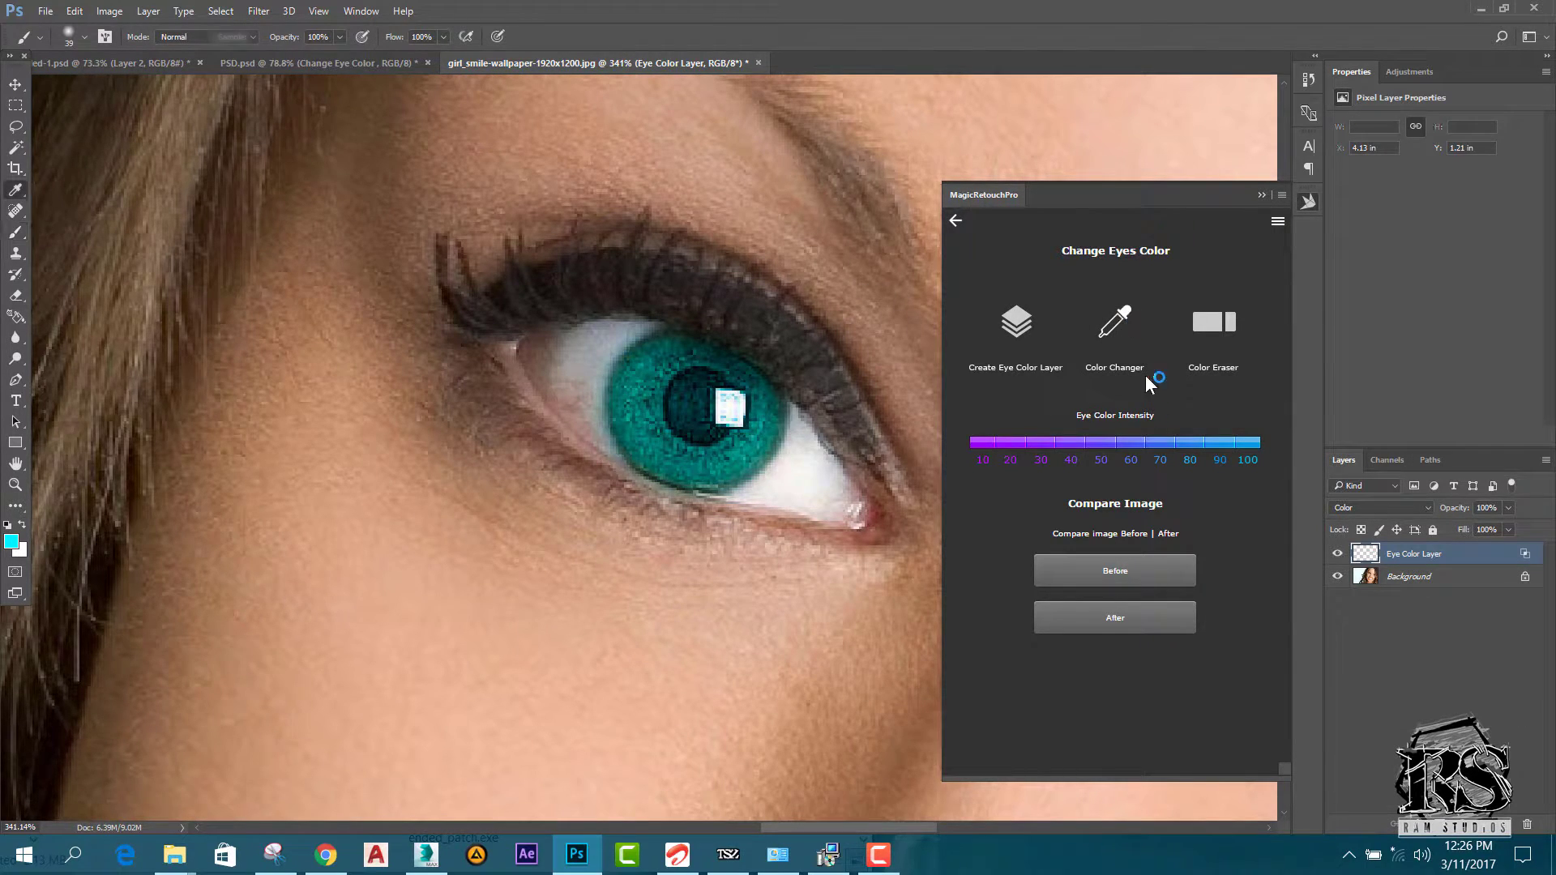
{"action": "left_click_drag", "start_coordinate": [879, 196], "coordinate": [214, 287]}
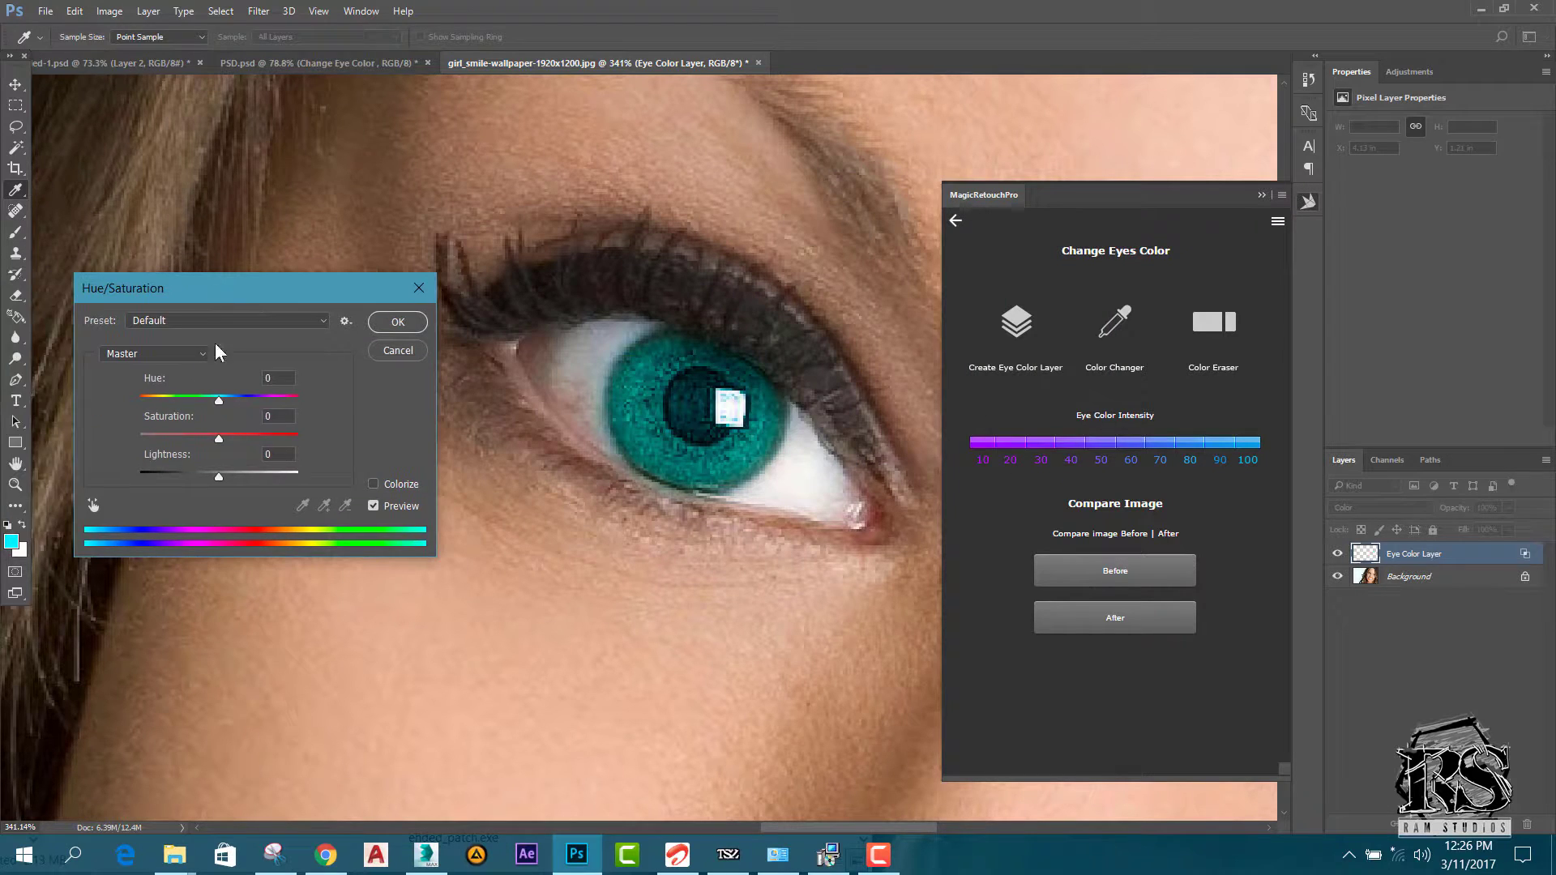
{"action": "left_click_drag", "start_coordinate": [220, 401], "coordinate": [217, 478]}
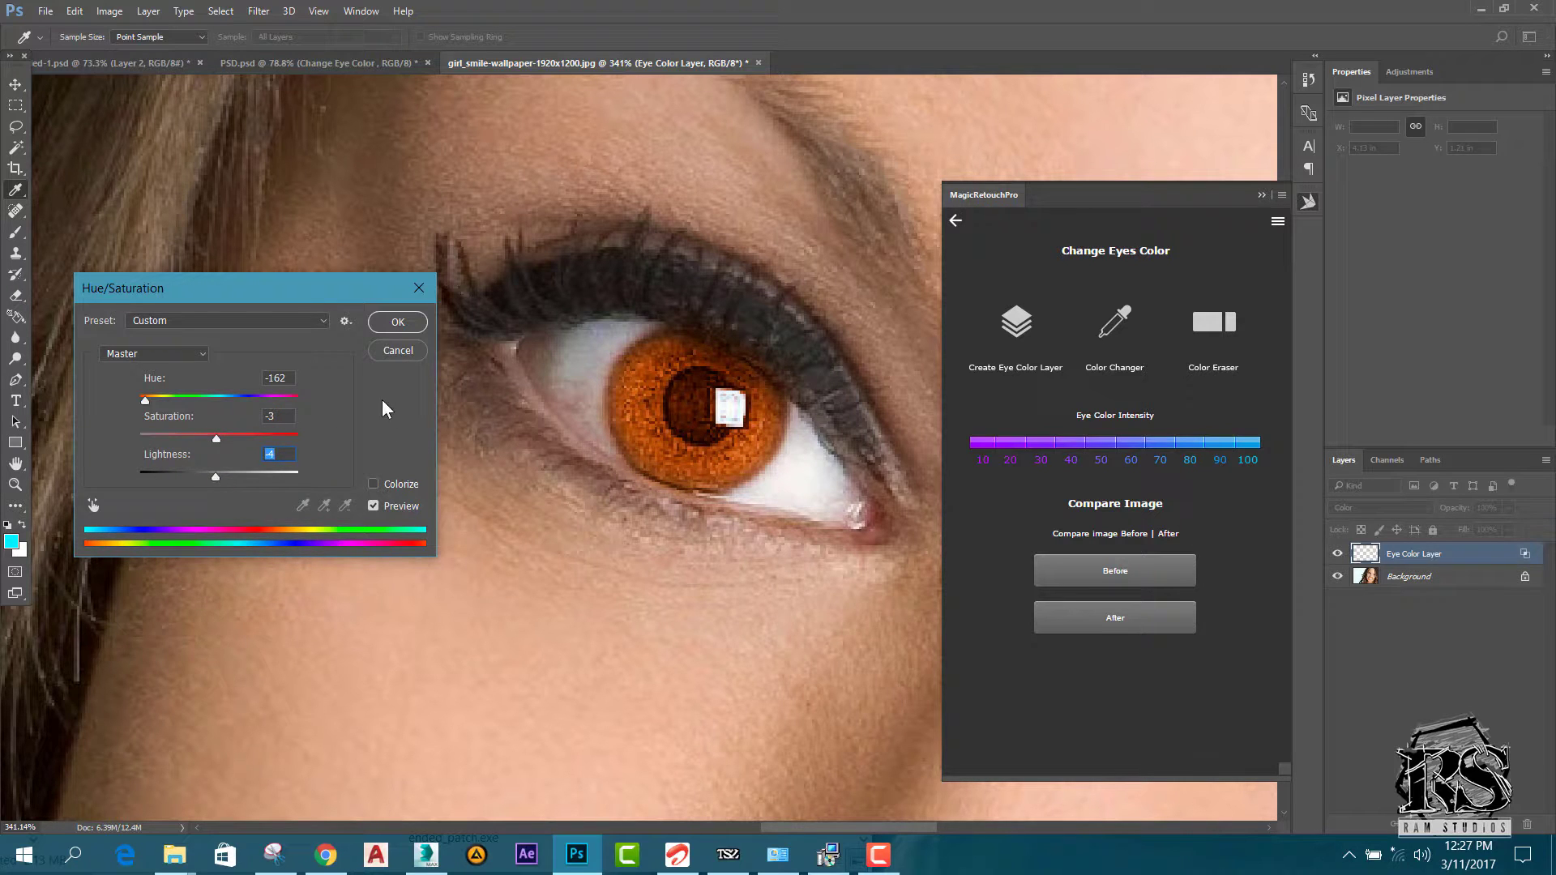
{"action": "left_click", "coordinate": [397, 322]}
{"action": "key", "text": "b"}
{"action": "scroll", "coordinate": [350, 479], "scroll_direction": "down", "scroll_amount": 10}
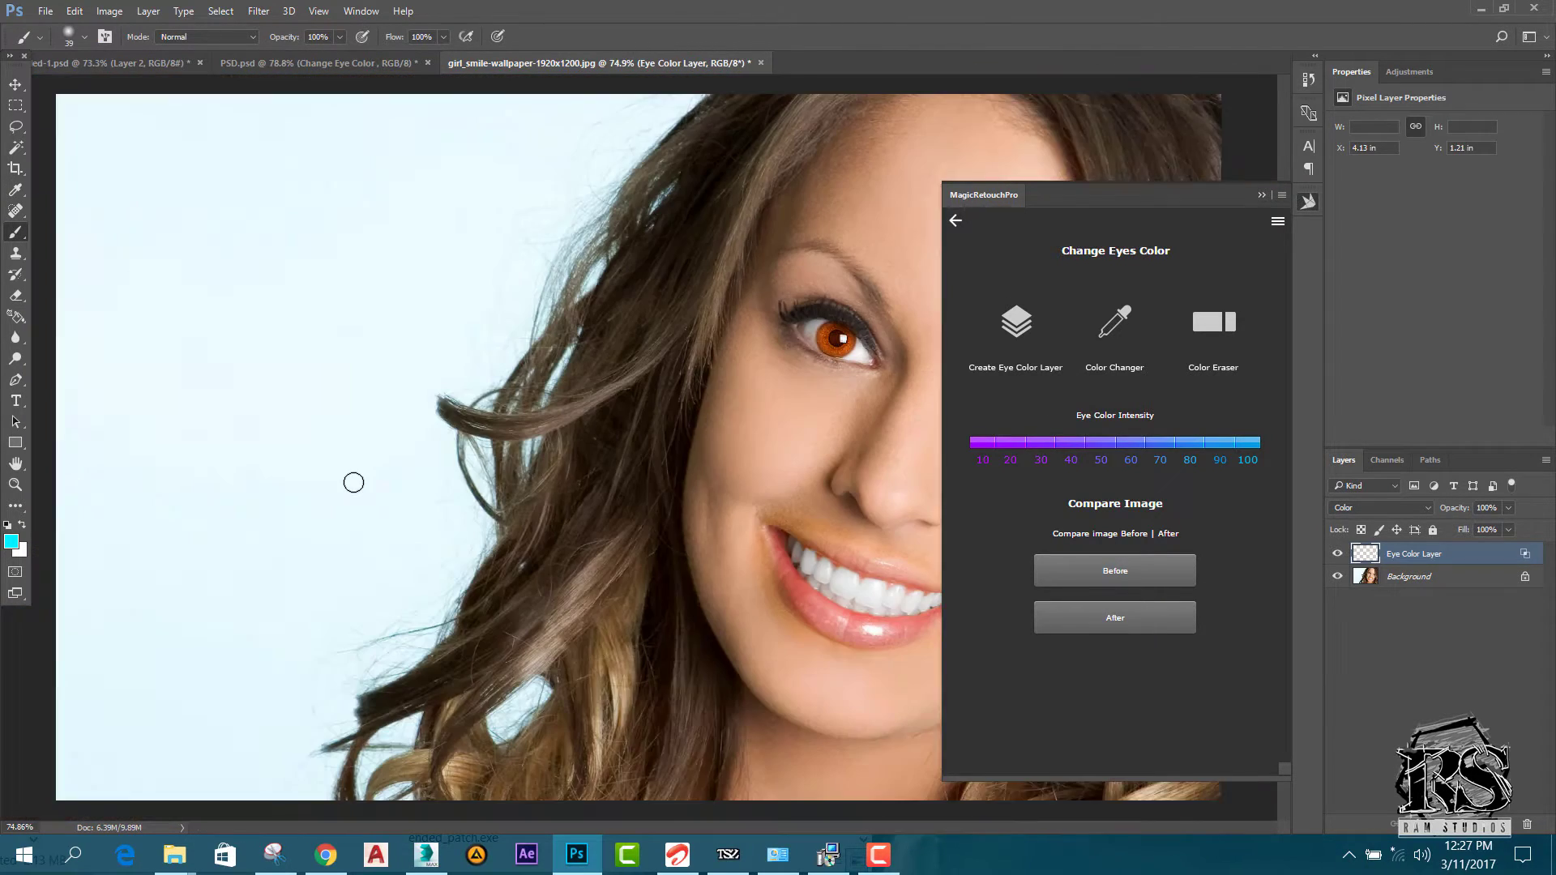
Float the MagicRetouchPro panel beside the portrait and compare original and recoloured eyes.
{"action": "left_click_drag", "start_coordinate": [1163, 188], "coordinate": [336, 168]}
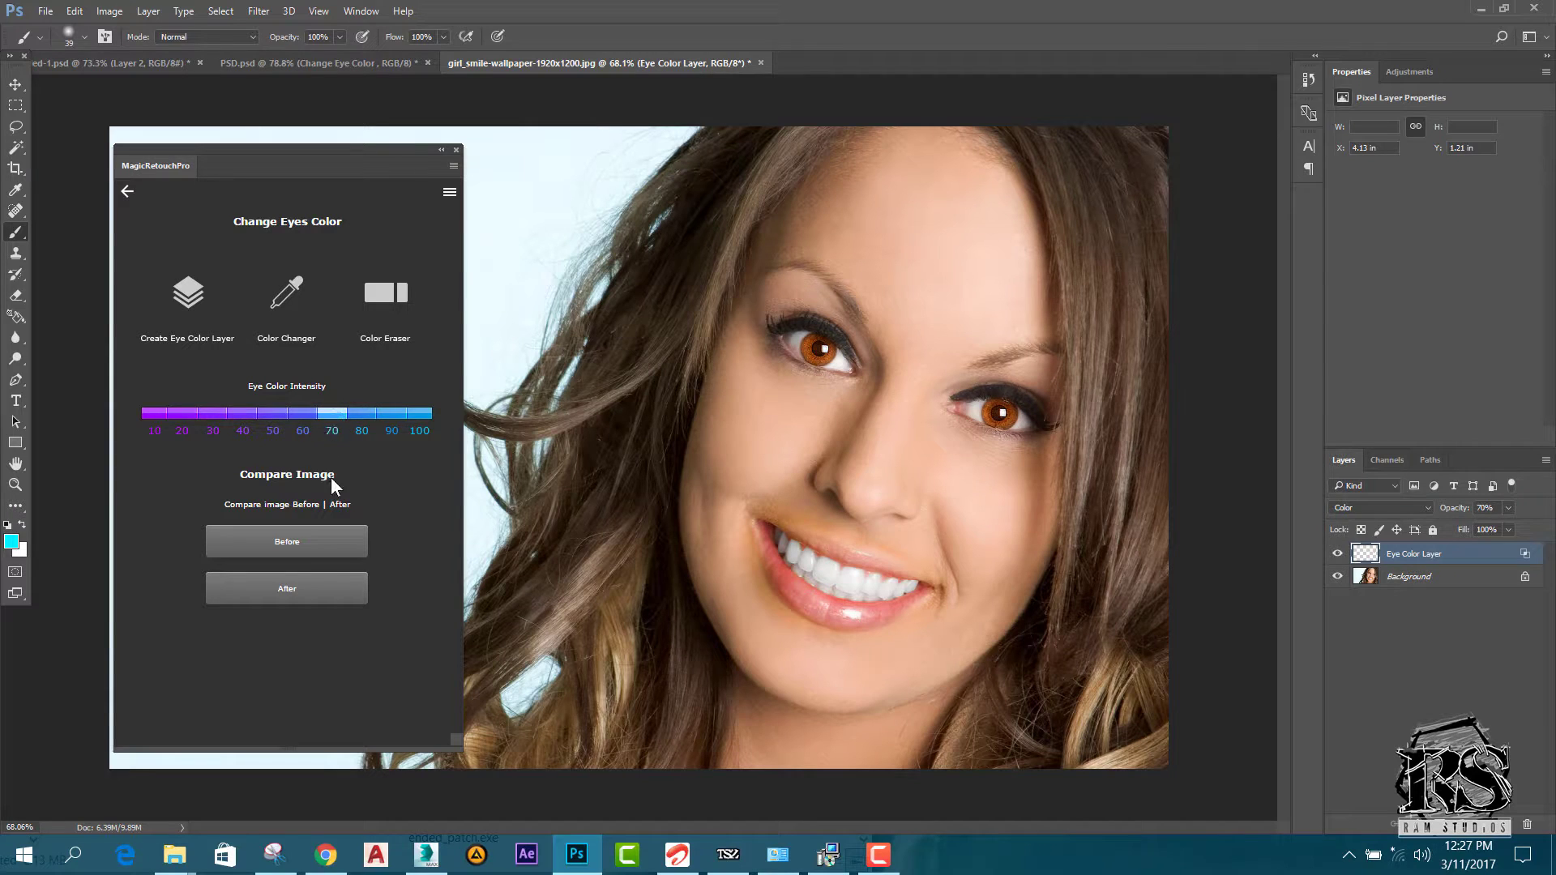
{"action": "left_click", "coordinate": [319, 545]}
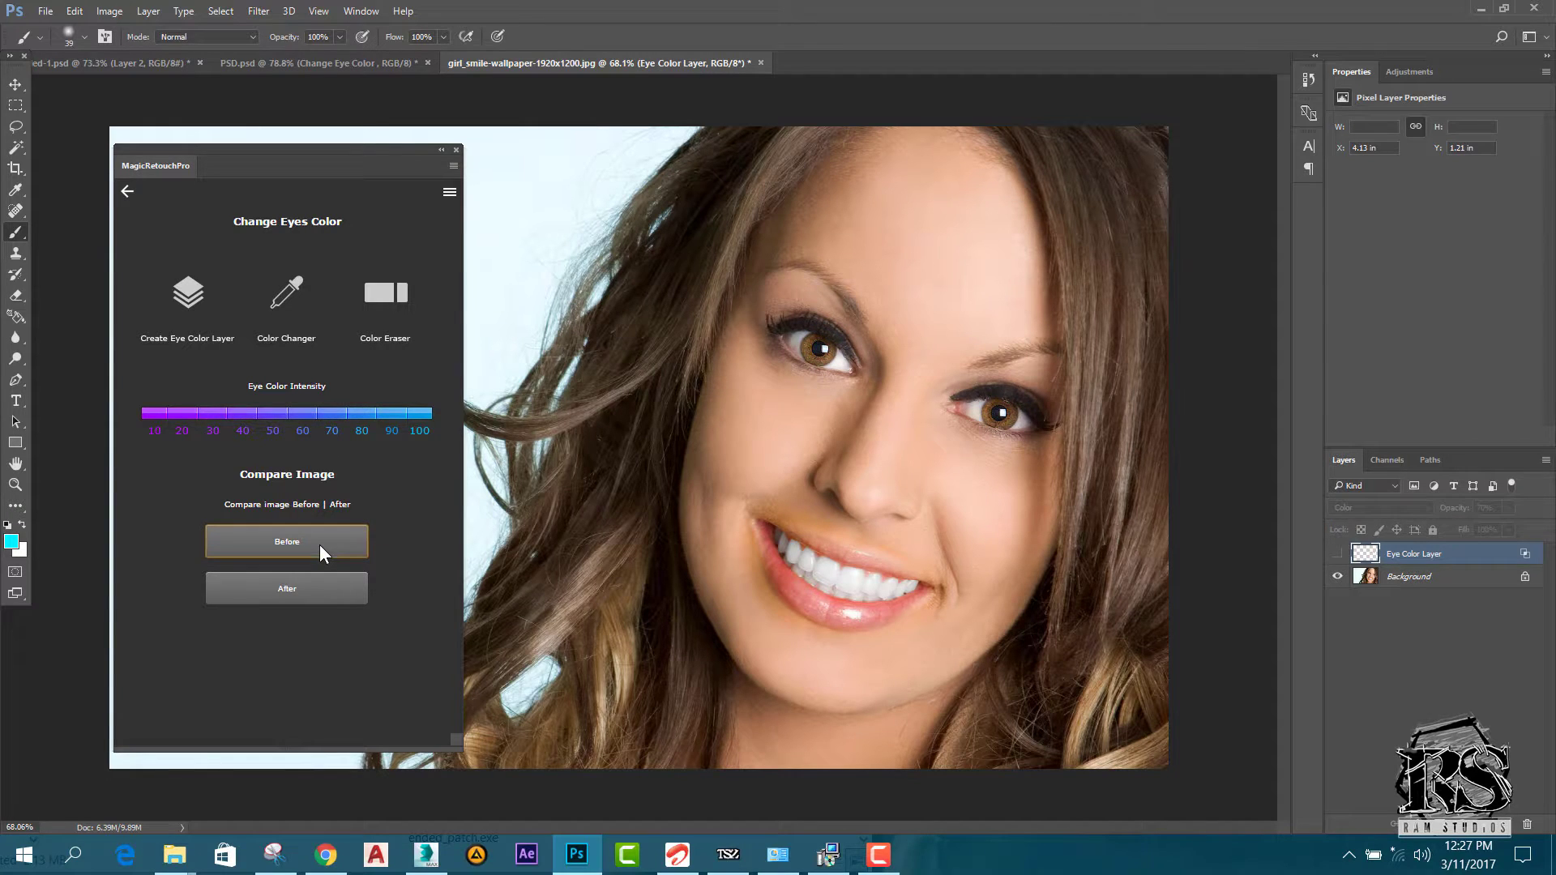
{"action": "left_click", "coordinate": [317, 587]}
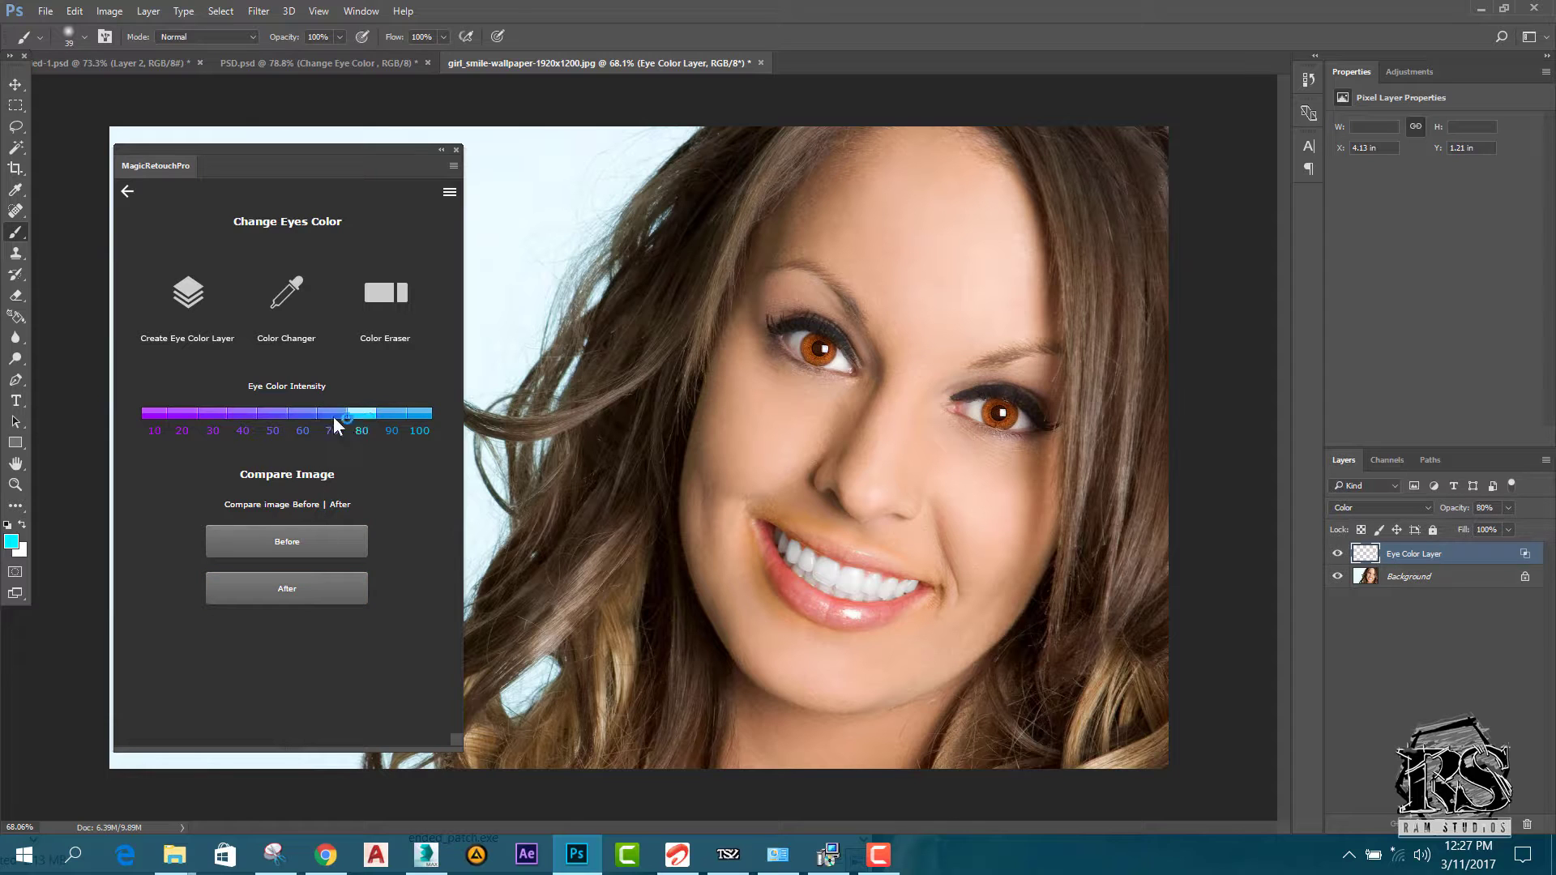
{"action": "left_click", "coordinate": [286, 292]}
Apply a +180 Hue shift to turn the irises blue, then select Color Eraser.
{"action": "left_click_drag", "start_coordinate": [219, 400], "coordinate": [314, 401]}
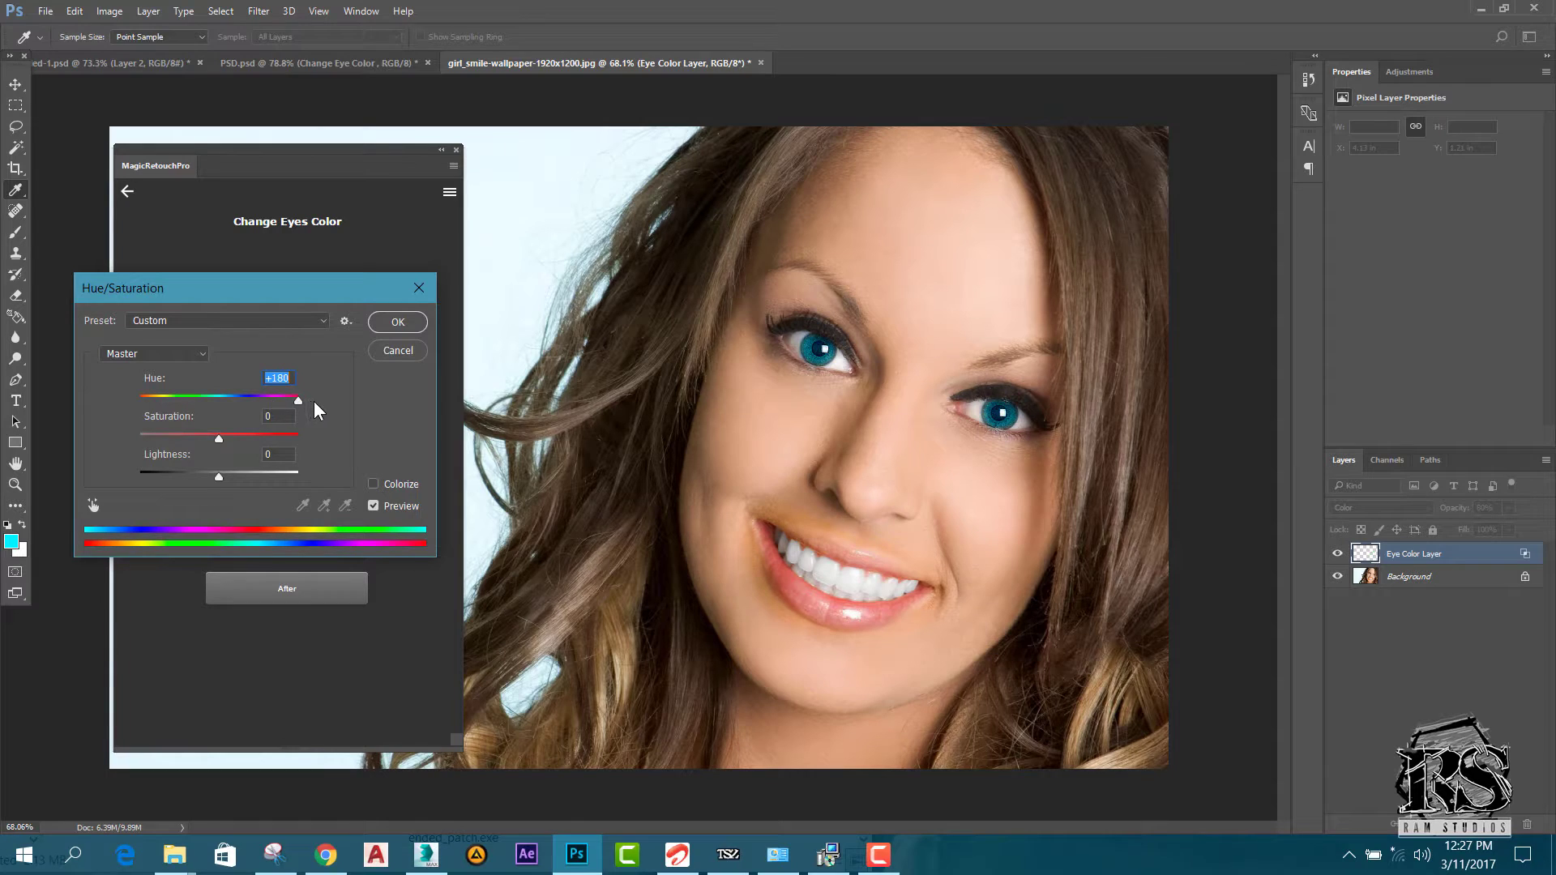
{"action": "left_click", "coordinate": [398, 325]}
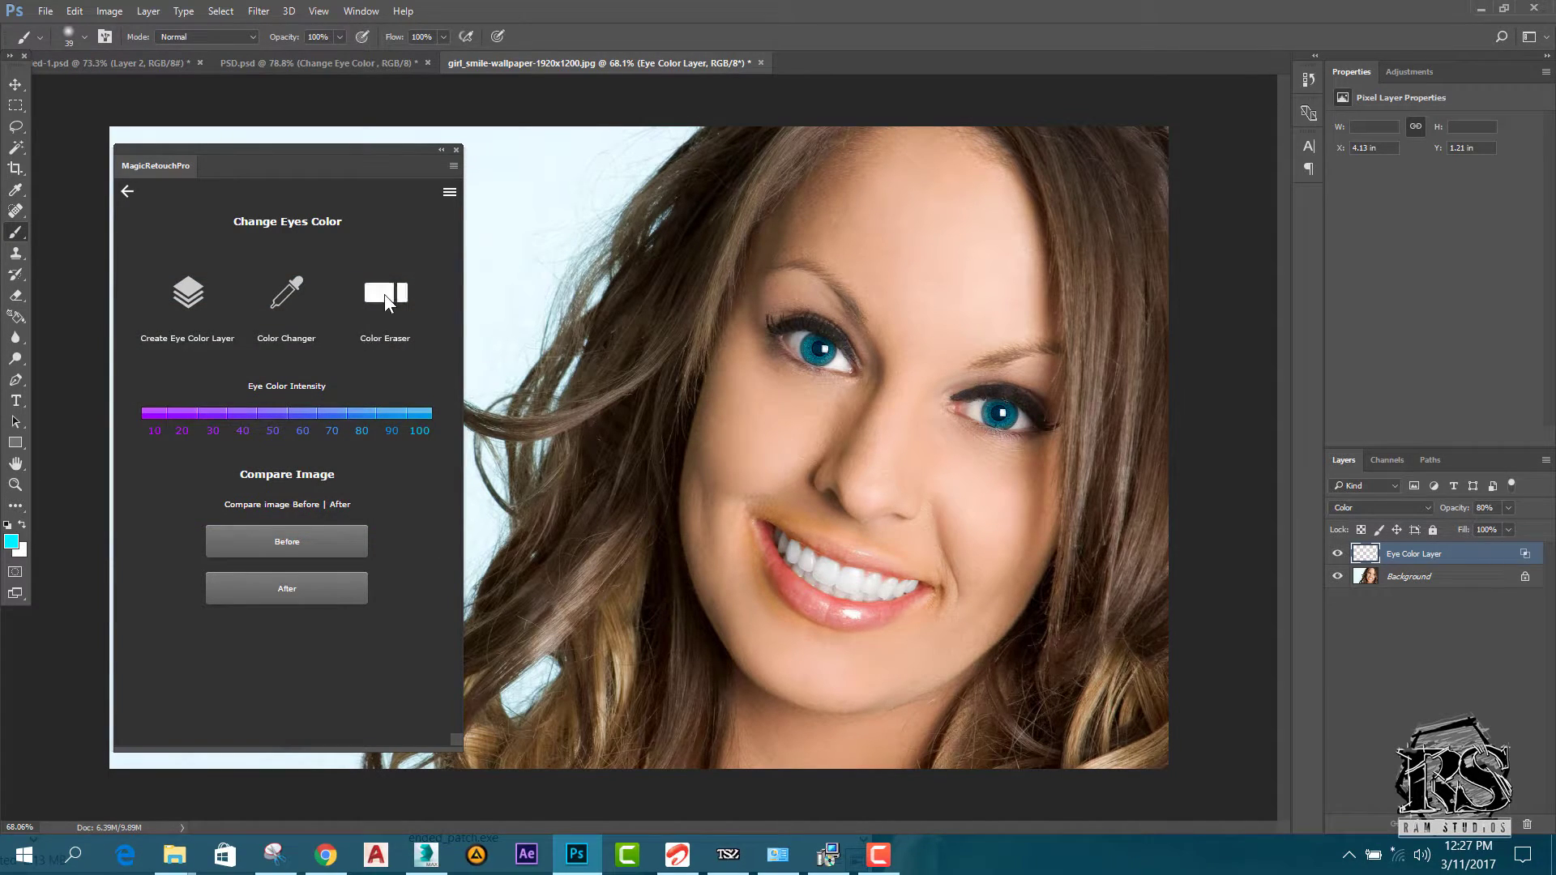
{"action": "left_click", "coordinate": [386, 302]}
{"action": "scroll", "coordinate": [859, 348], "scroll_direction": "up", "scroll_amount": 5}
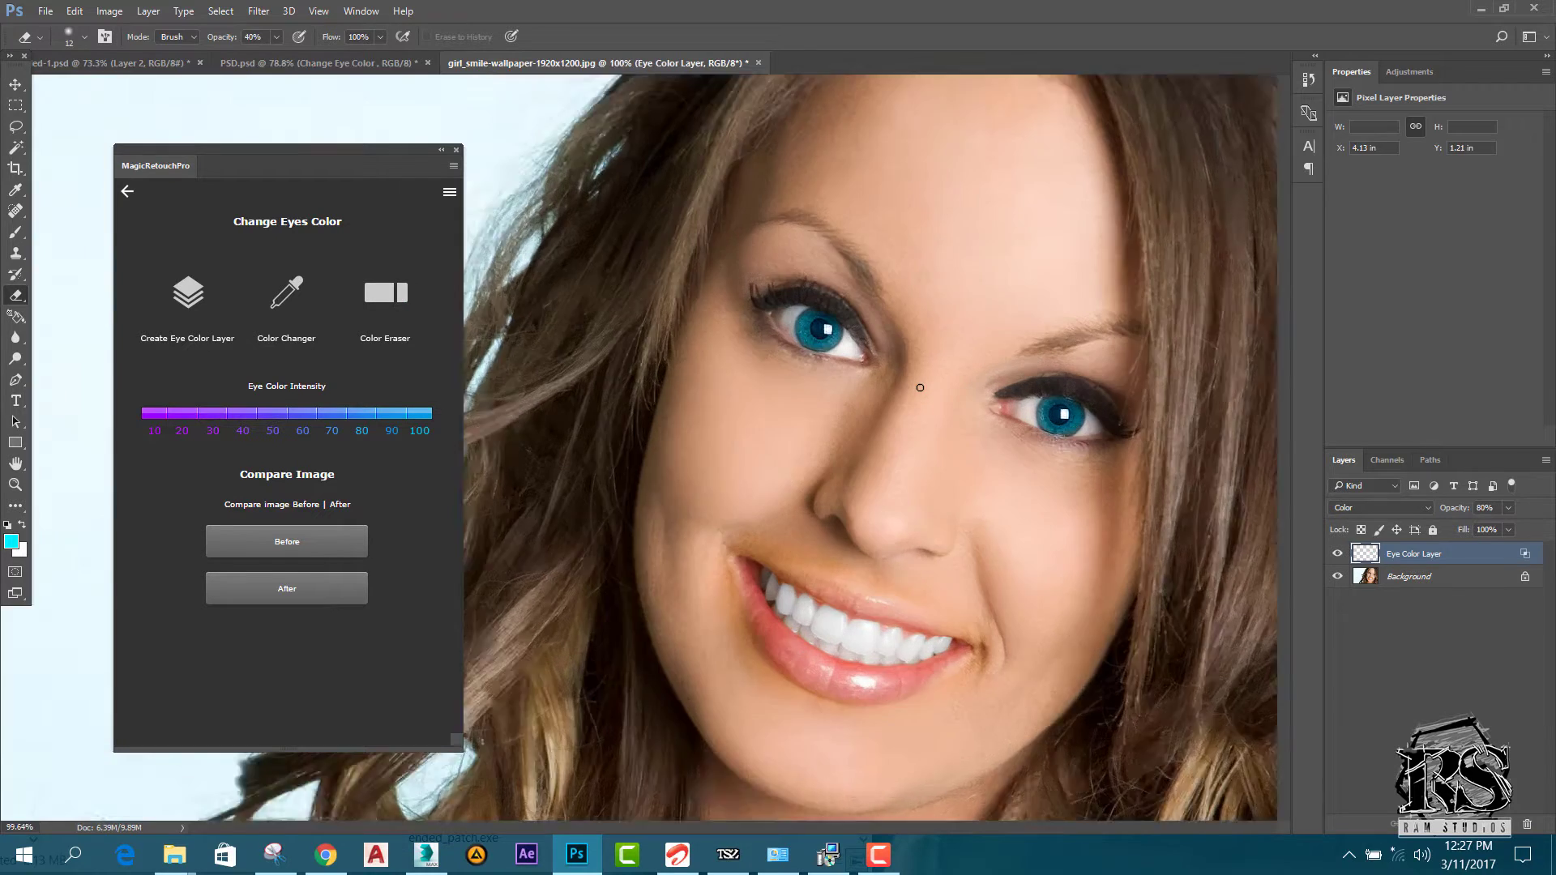